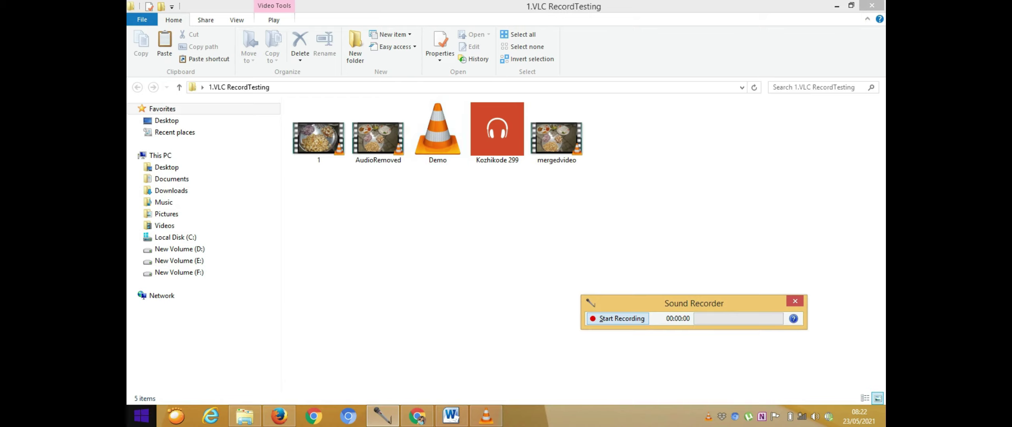
Step: Launch another VLC media player instance and bring its window with the empty playlist to the front
left_click(141, 415)
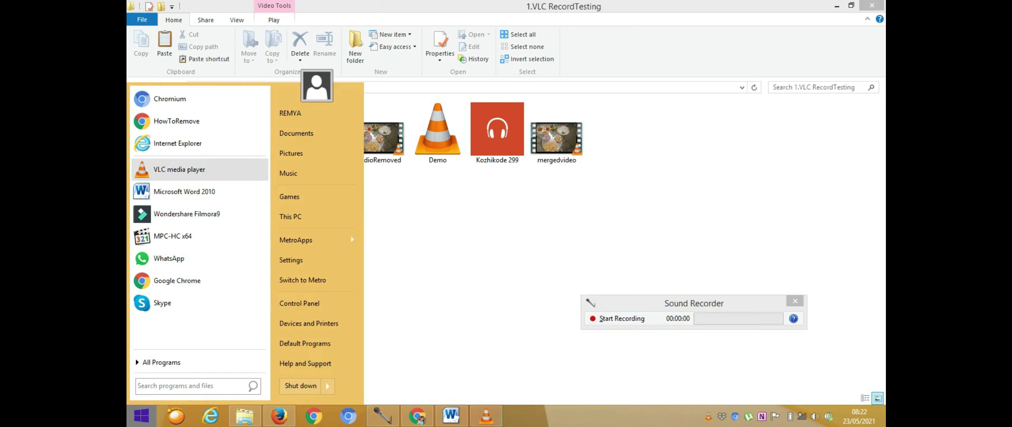
left_click(179, 169)
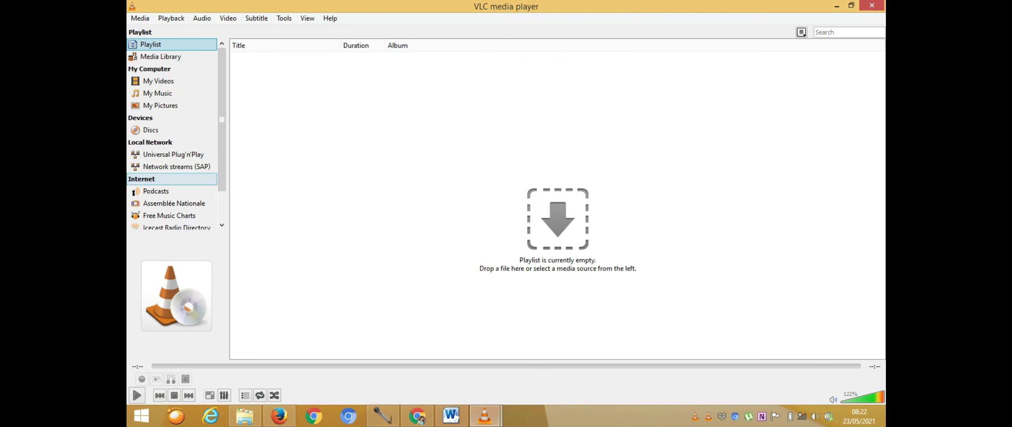
left_click(484, 415)
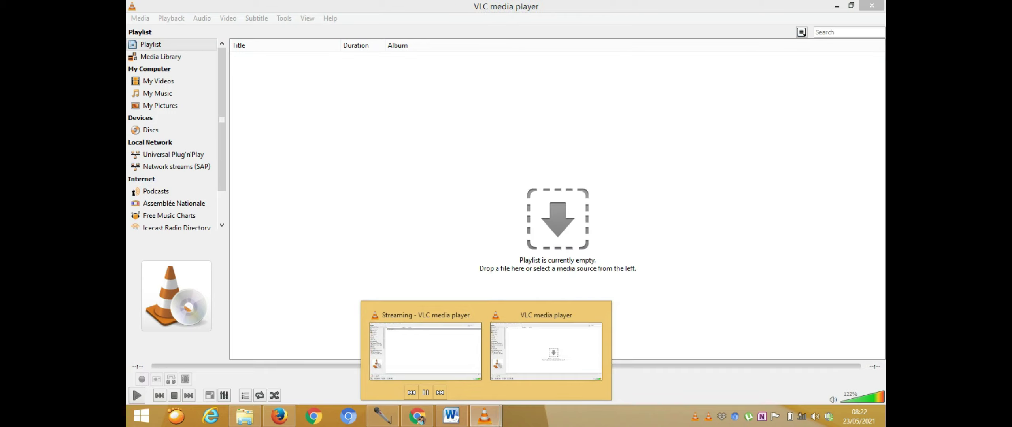
left_click(546, 351)
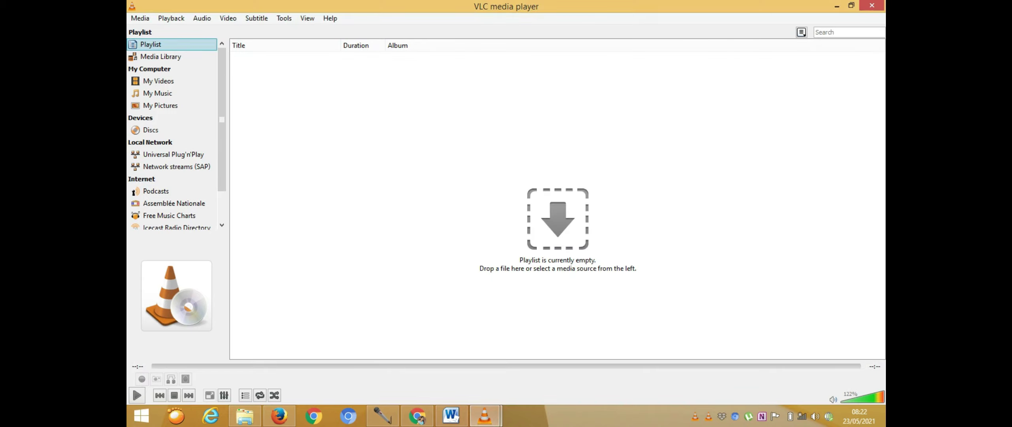
Step: Open a capture device as the media source and set the capture mode to Desktop
key("alt+m")
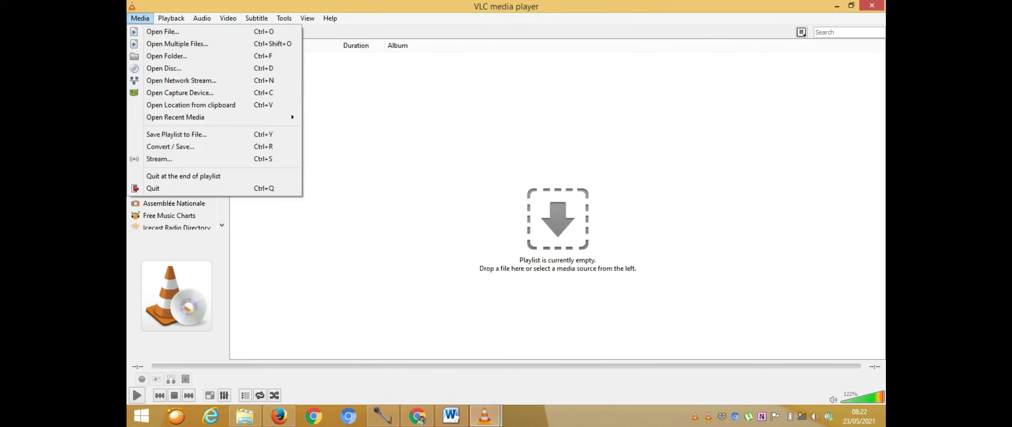
key("Down")
key("Down")
key("Down")
key("Down")
key("Down")
key("Down")
key("Return")
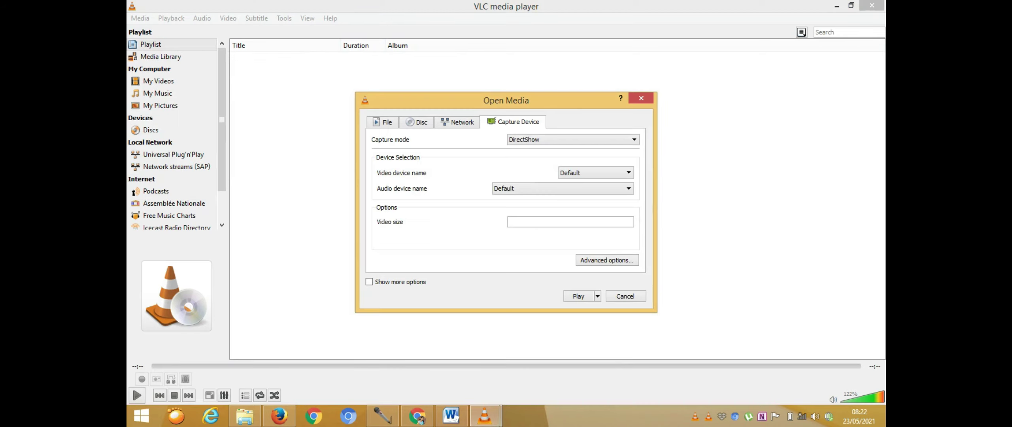
key("alt+Down")
key("Down")
key("Down")
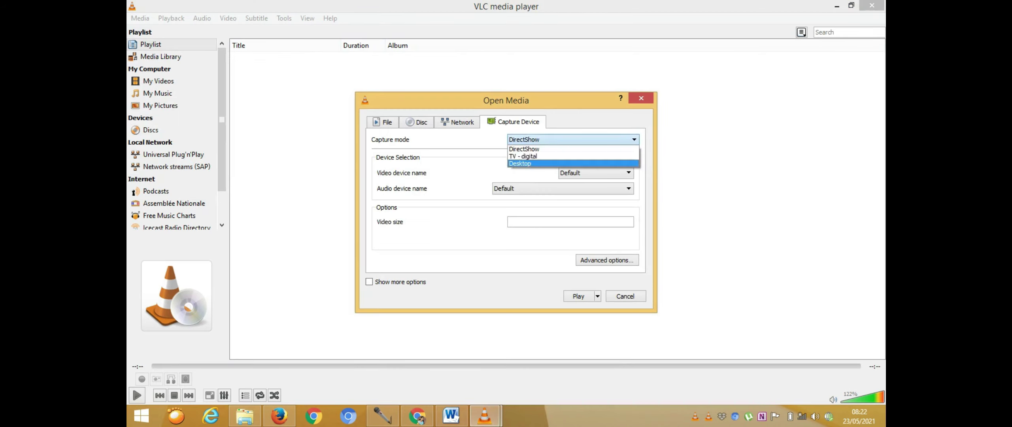
key("Return")
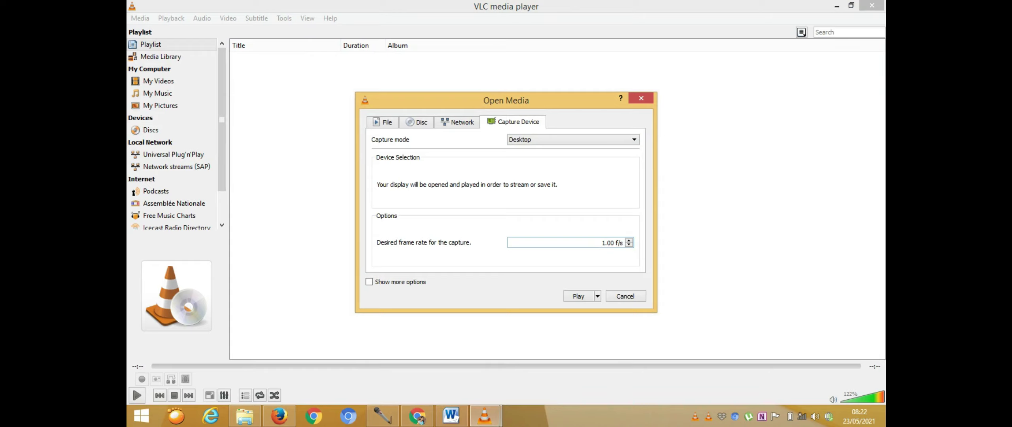
Step: Set the desired capture frame rate to 20 f/s and choose to convert the desktop capture
key("Home")
key("shift+Right")
type("20")
left_click(598, 296)
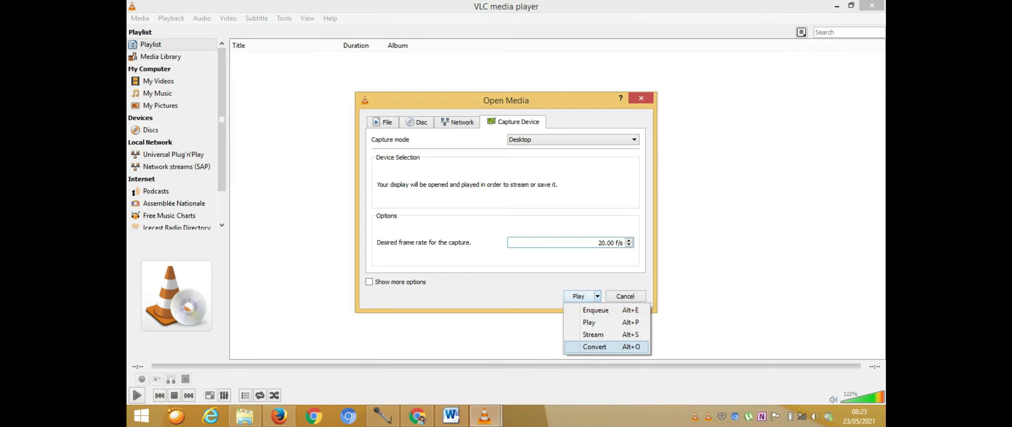
left_click(594, 347)
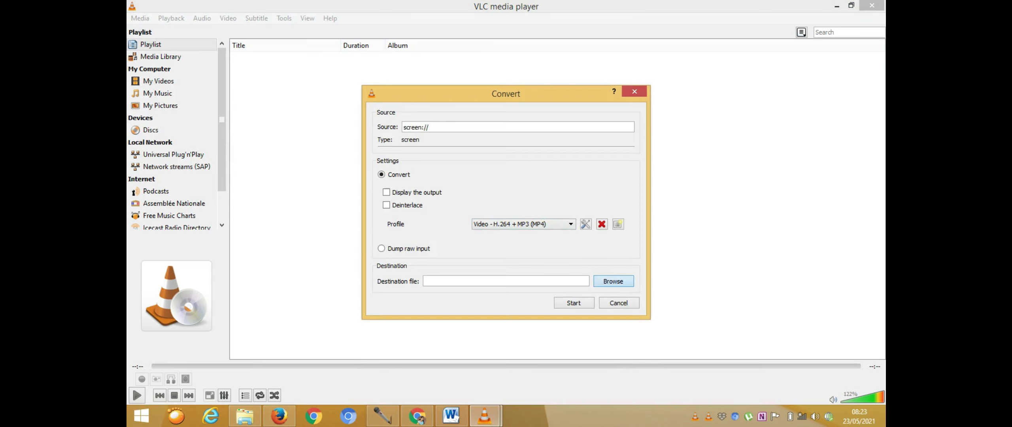
Step: Set the conversion's destination file to Voiceplusvideo in the 1.VLC RecordTesting folder on the Desktop
left_click(613, 281)
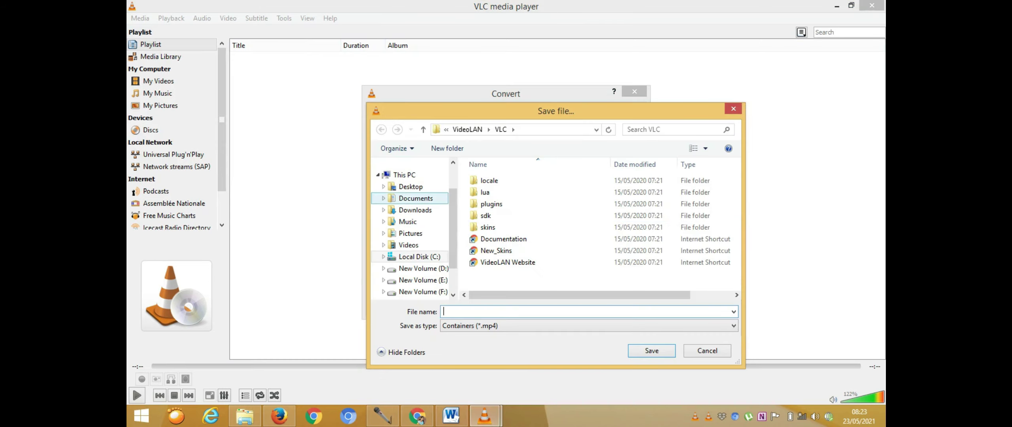
left_click(411, 186)
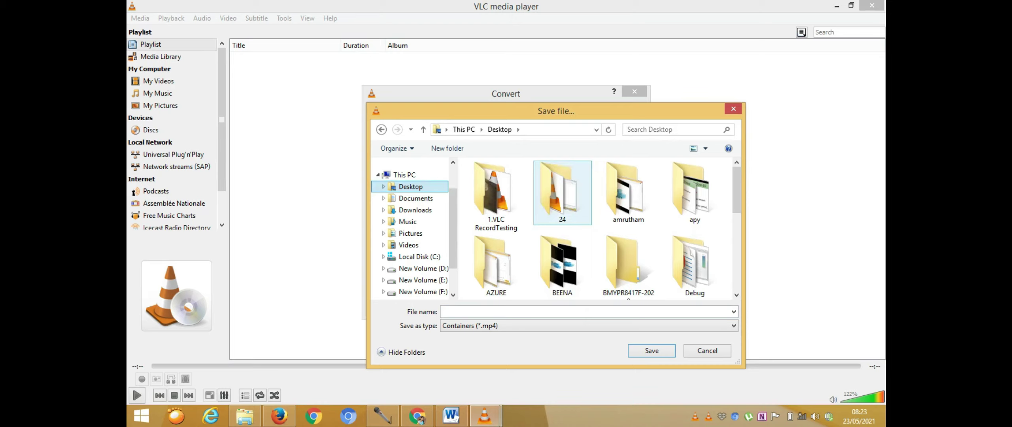
double_click(493, 194)
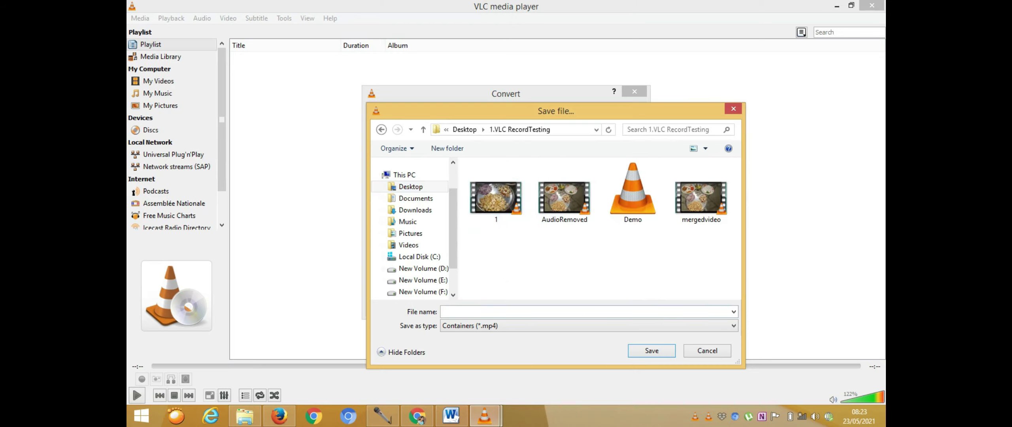
left_click(444, 312)
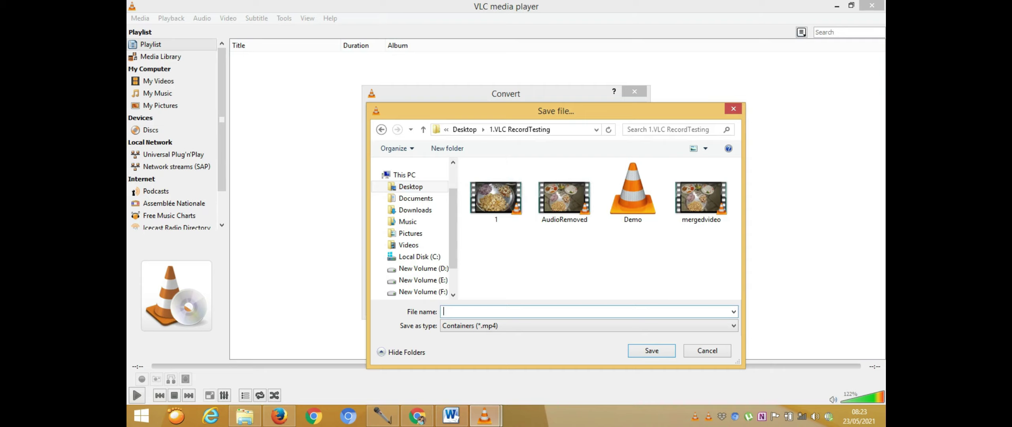
type("Voiceplusvideo")
key("Return")
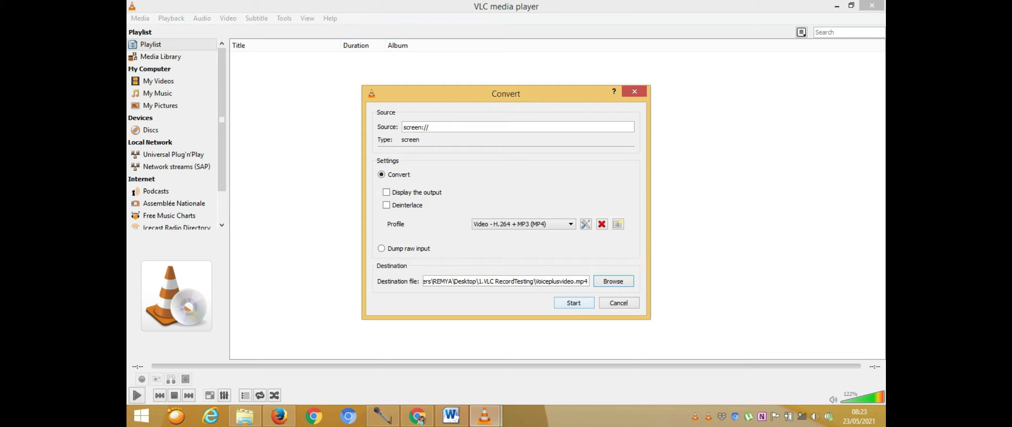
Step: Start an audio recording in Sound Recorder and start the VLC desktop capture
mouse_move(382, 415)
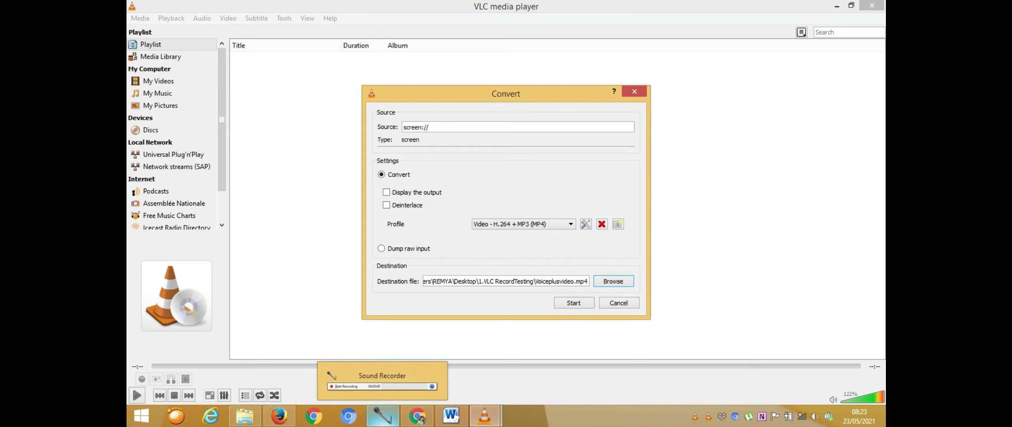
left_click(382, 416)
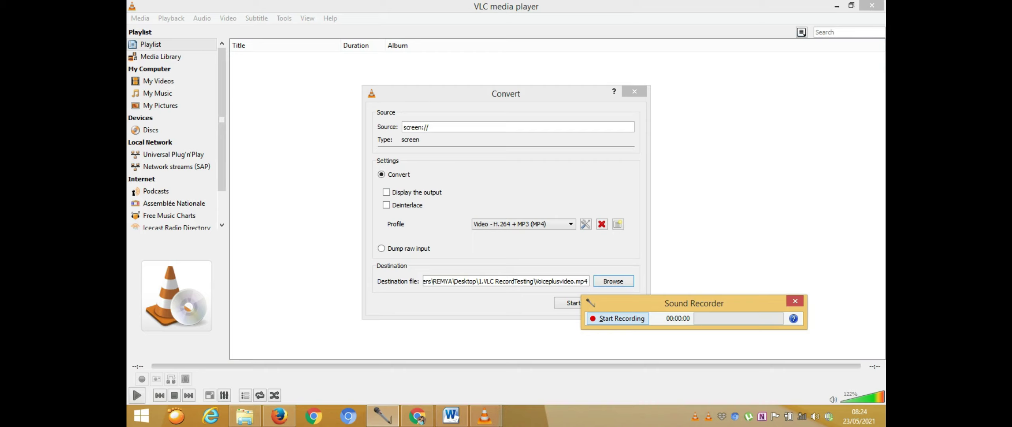
left_click(618, 319)
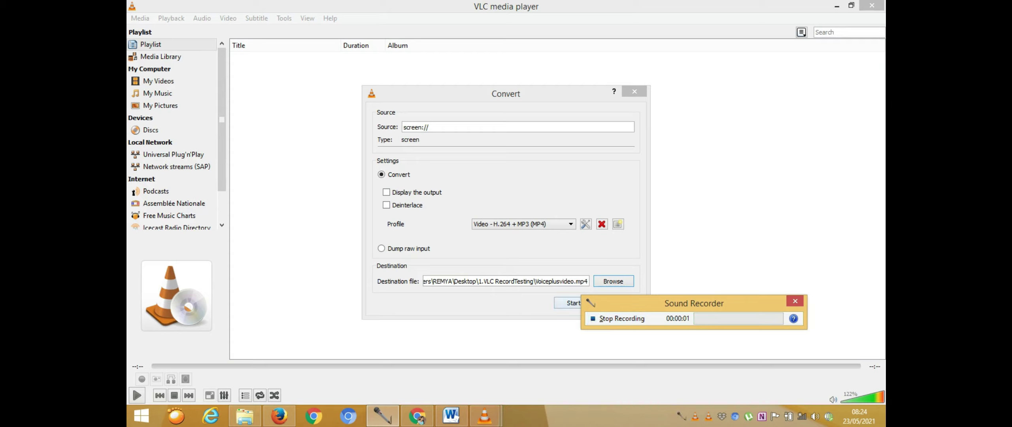
left_click(568, 303)
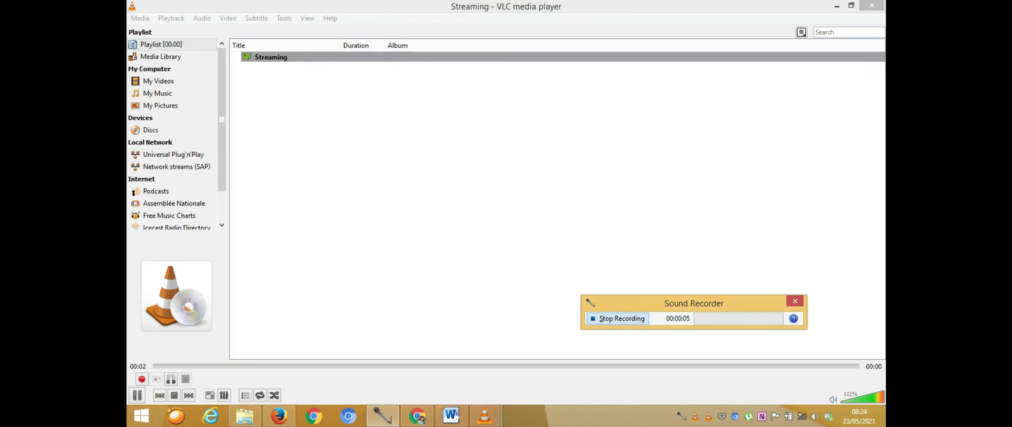
Step: Minimize VLC, switch to the open Word document and replace its last line with "Malabar diary"
left_click(837, 6)
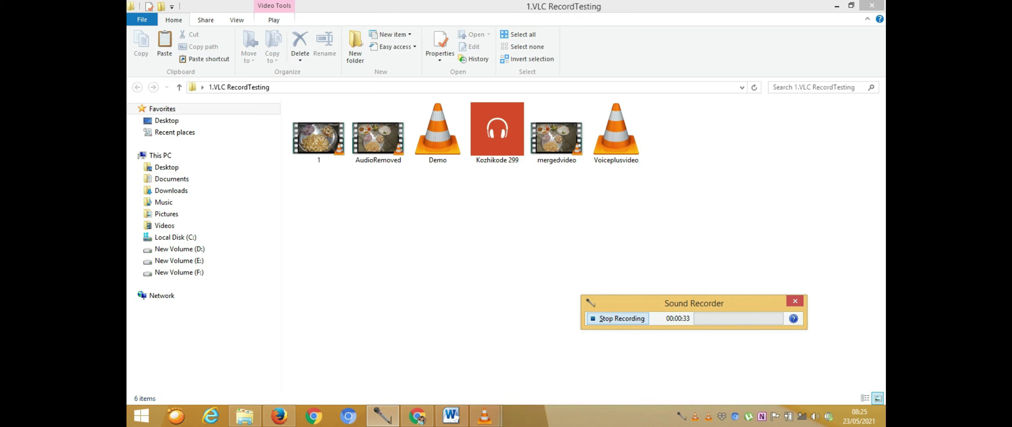
left_click(451, 416)
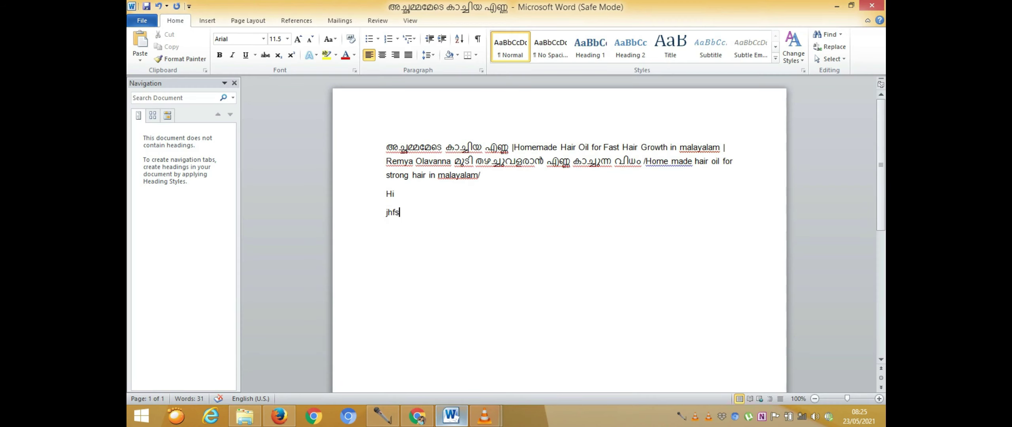
key("BackSpace")
key("BackSpace")
key("BackSpace")
key("BackSpace")
type("Malabar diar")
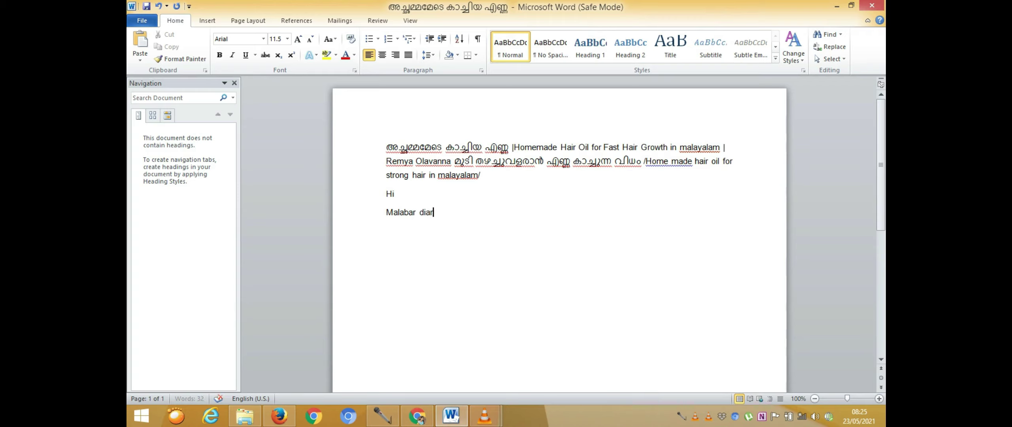
type("y")
Step: Stop the Sound Recorder recording, and end the screen capture by pausing and closing its VLC window
key("alt+Tab")
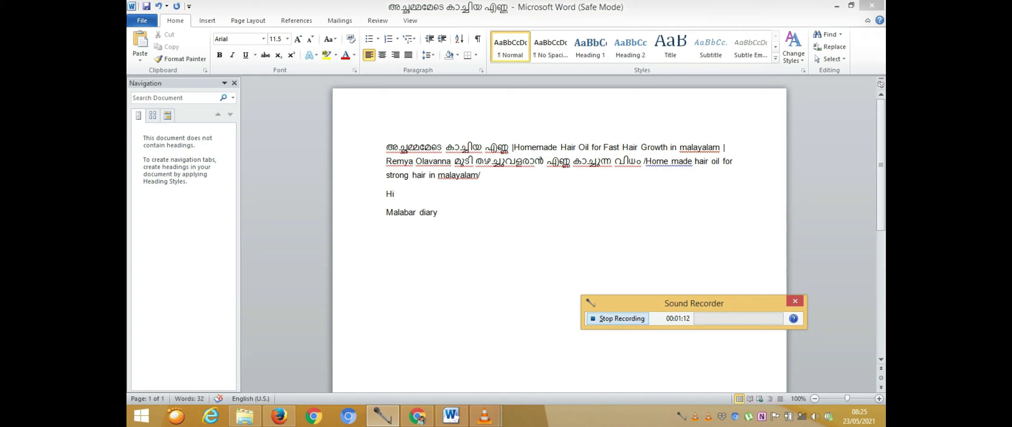
left_click(621, 318)
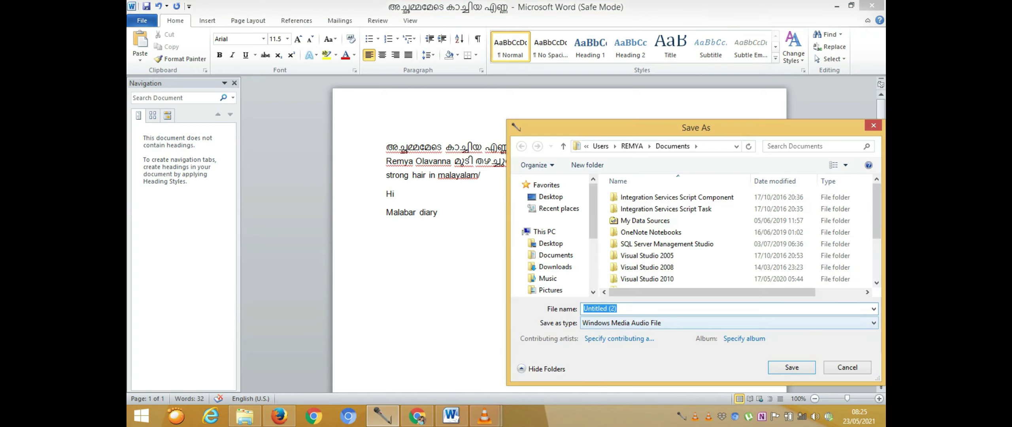
mouse_move(485, 415)
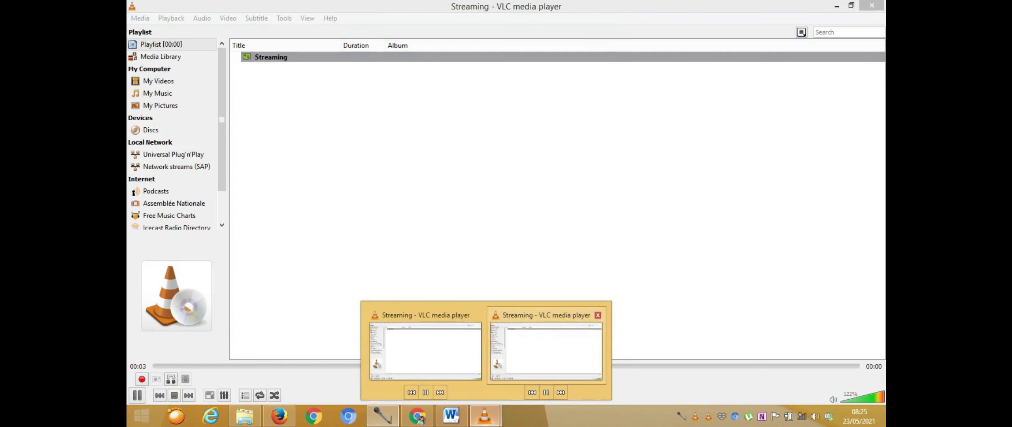
left_click(546, 351)
left_click(485, 415)
left_click(546, 393)
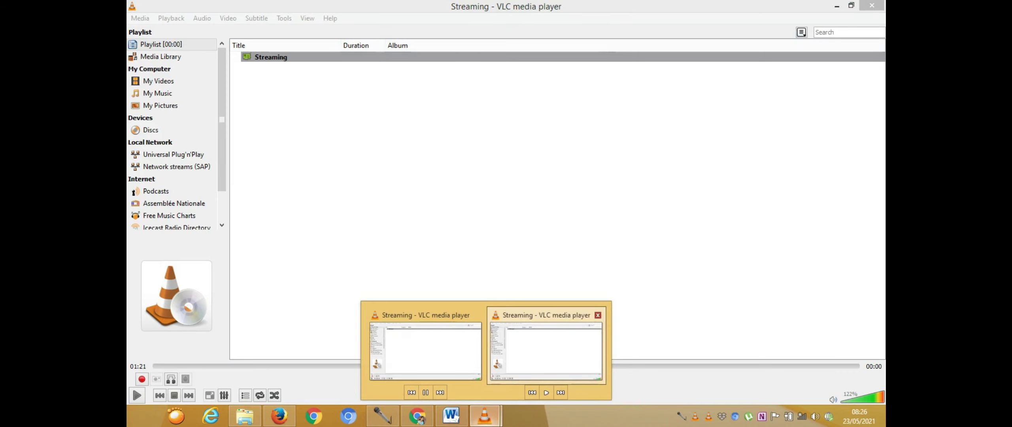
left_click(598, 316)
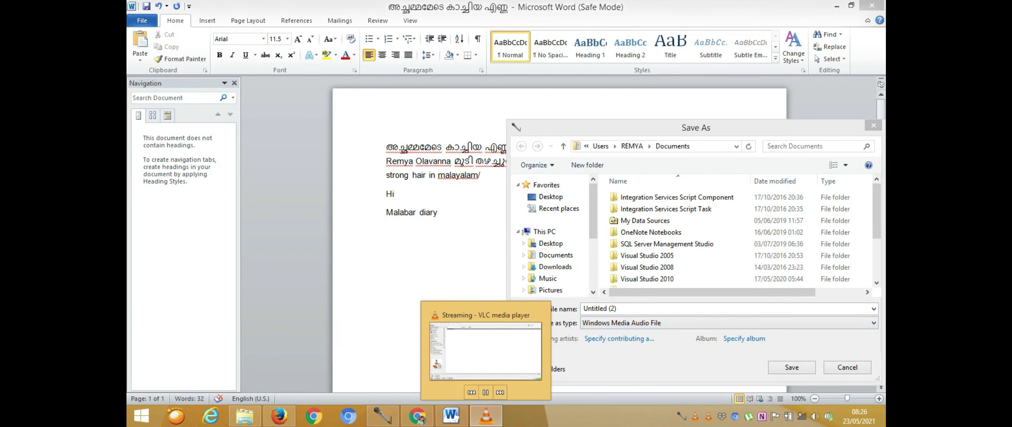
left_click(438, 212)
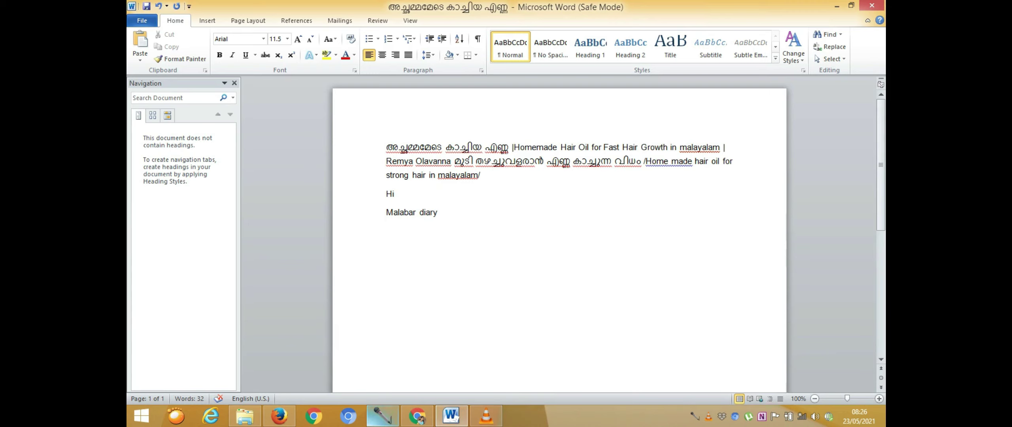
Step: Save the recorded audio as Voice1 in the 1.VLC RecordTesting folder on the Desktop
left_click(245, 415)
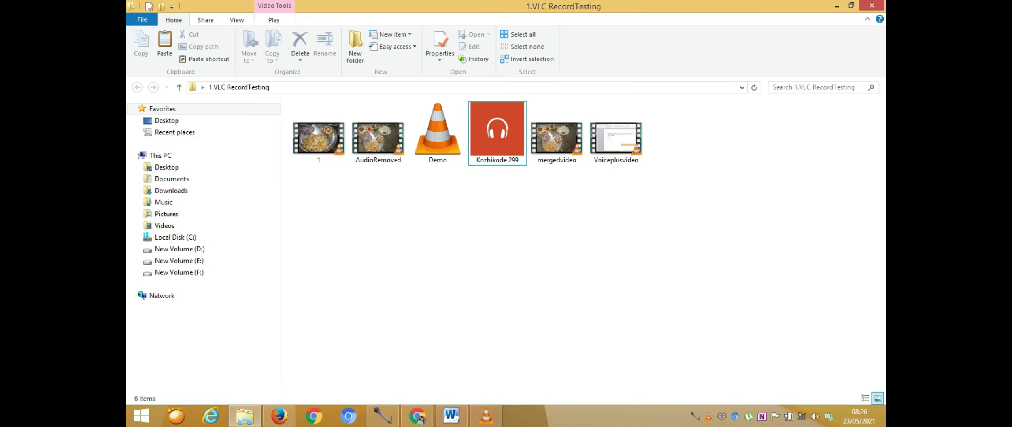
left_click(383, 415)
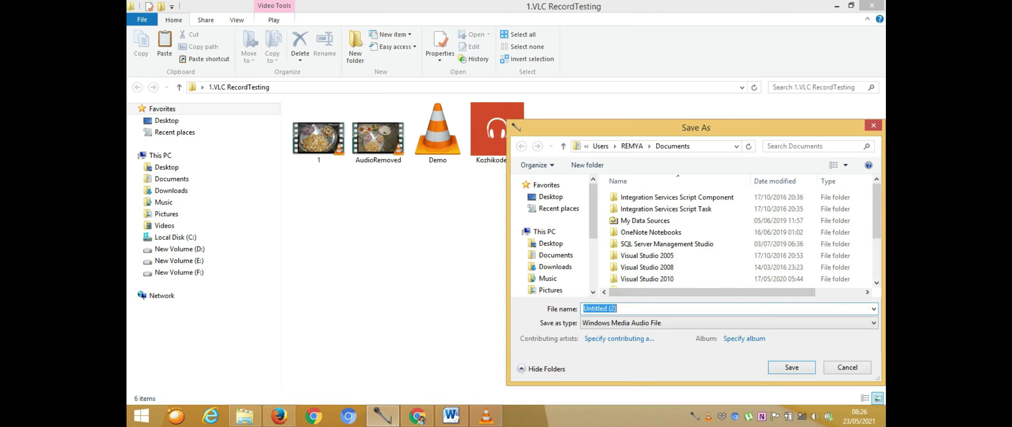
left_click(550, 243)
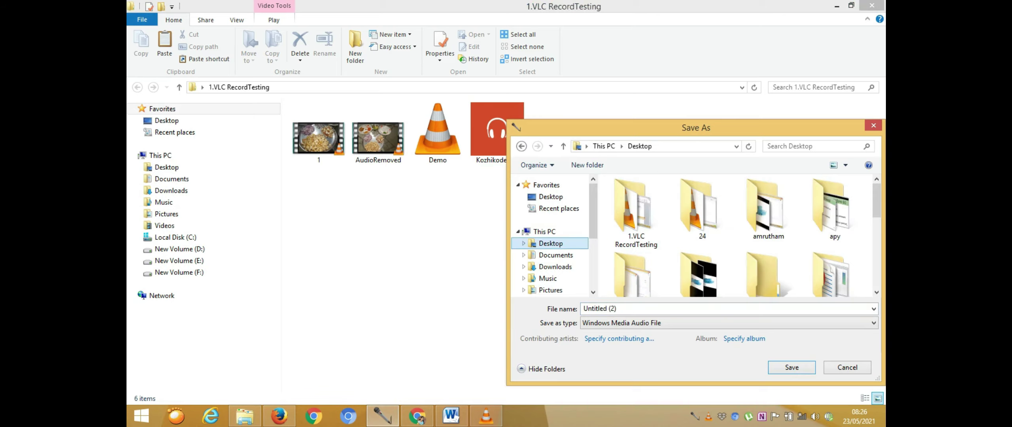
double_click(637, 213)
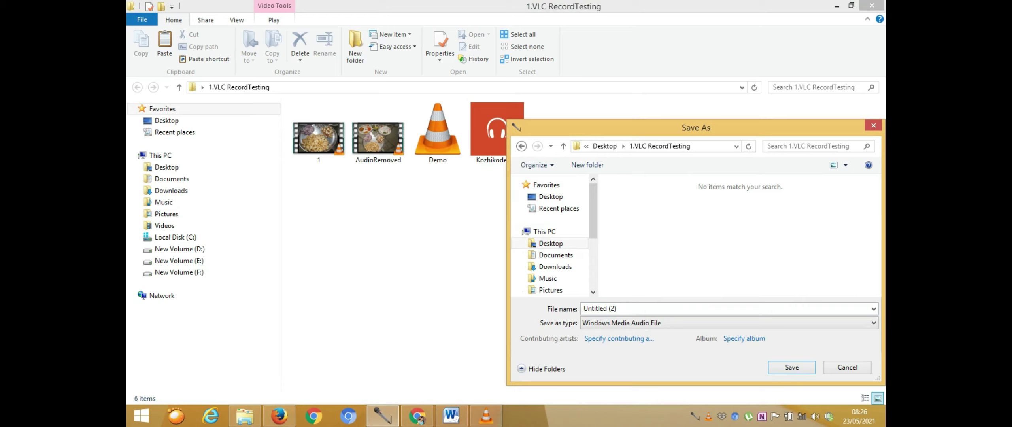
left_click(599, 308)
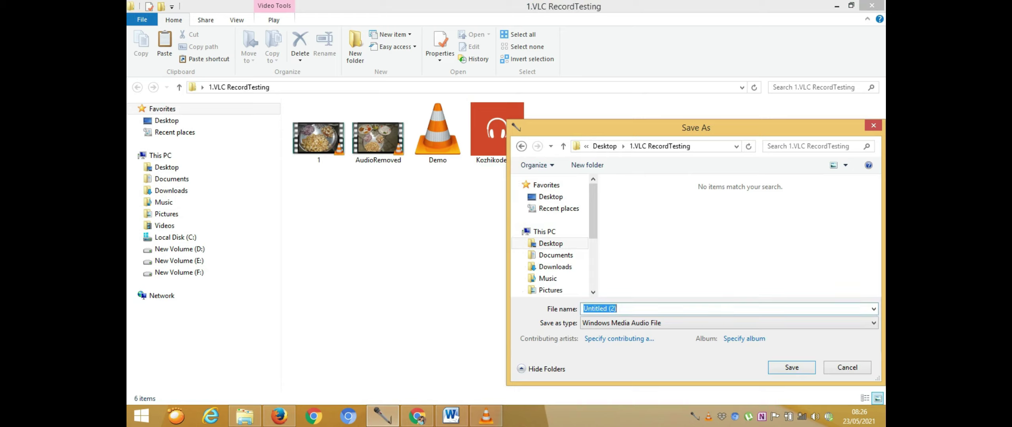
type("Voice")
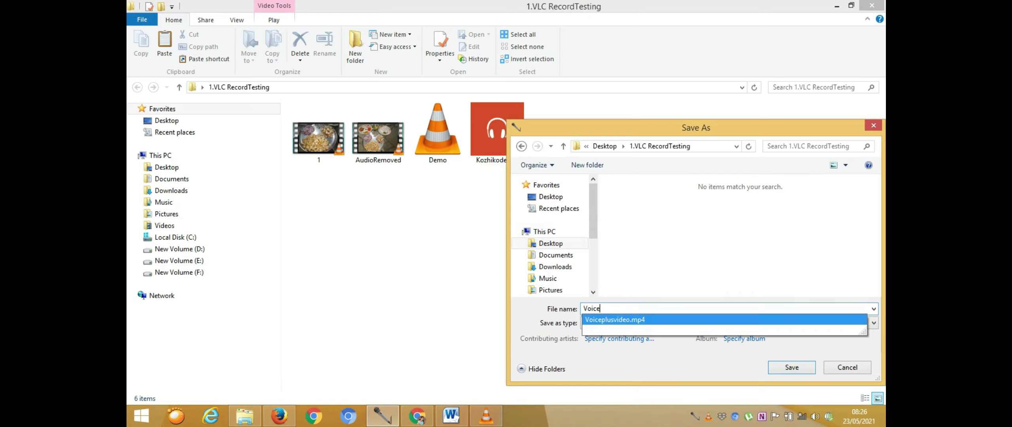
type("1")
left_click(791, 367)
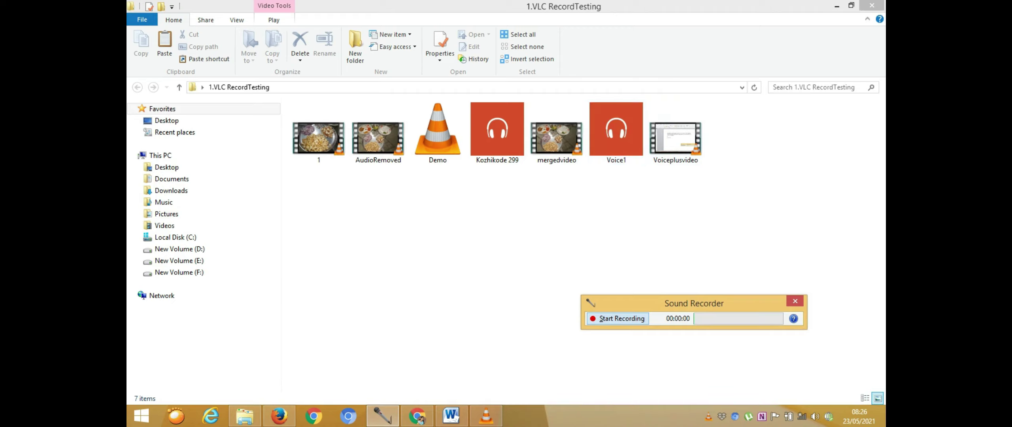
Step: Launch VLC media player and add Voiceplusvideo from the 1.VLC RecordTesting folder as the file to convert
left_click(141, 416)
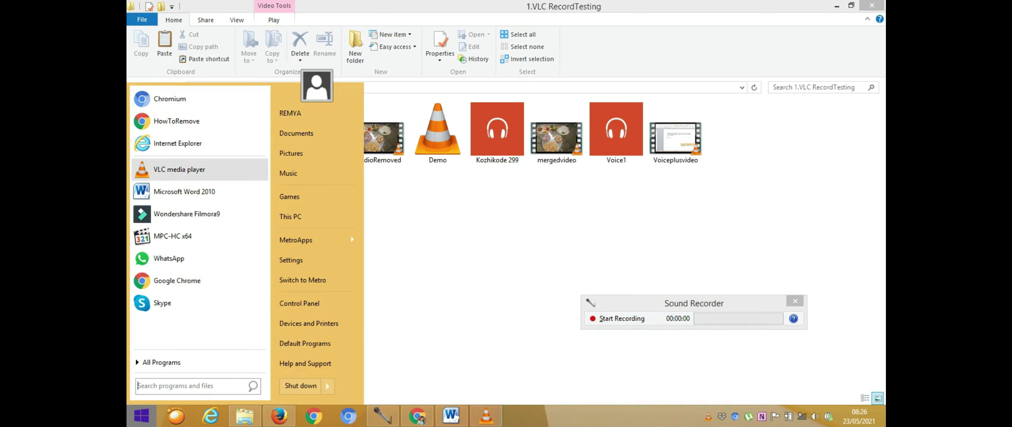
key("Return")
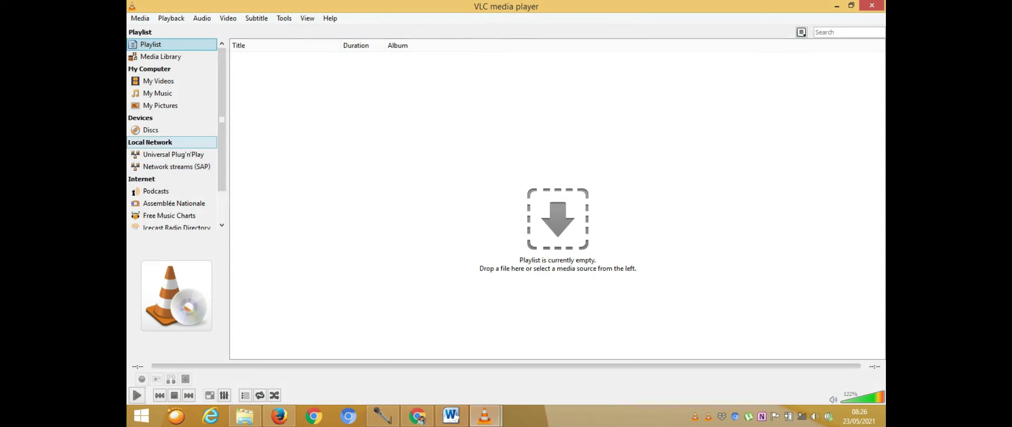
left_click(140, 18)
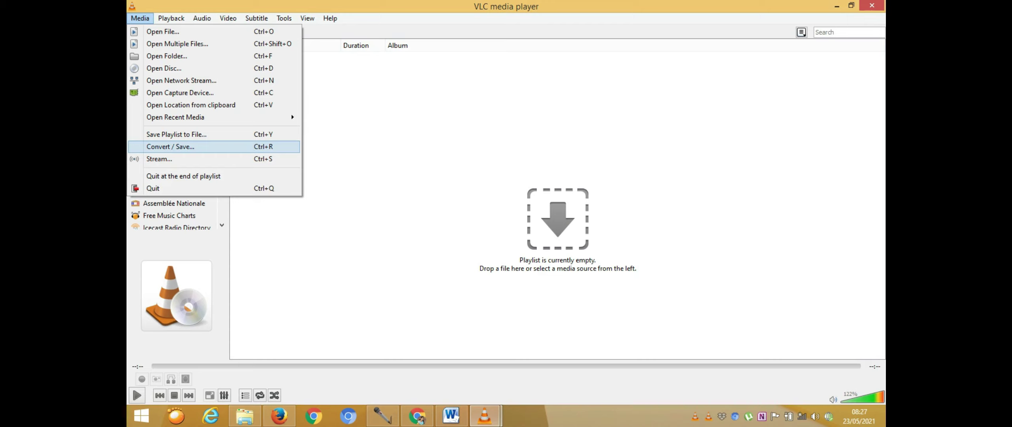
key("Return")
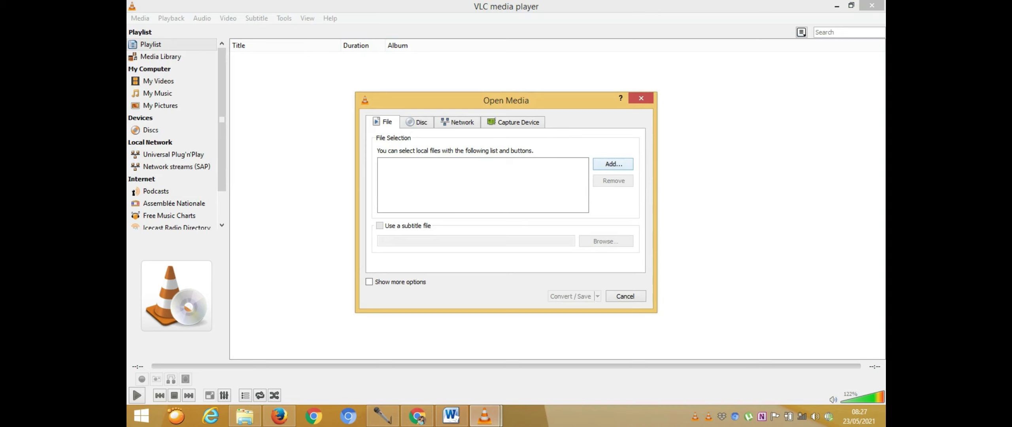
key("Return")
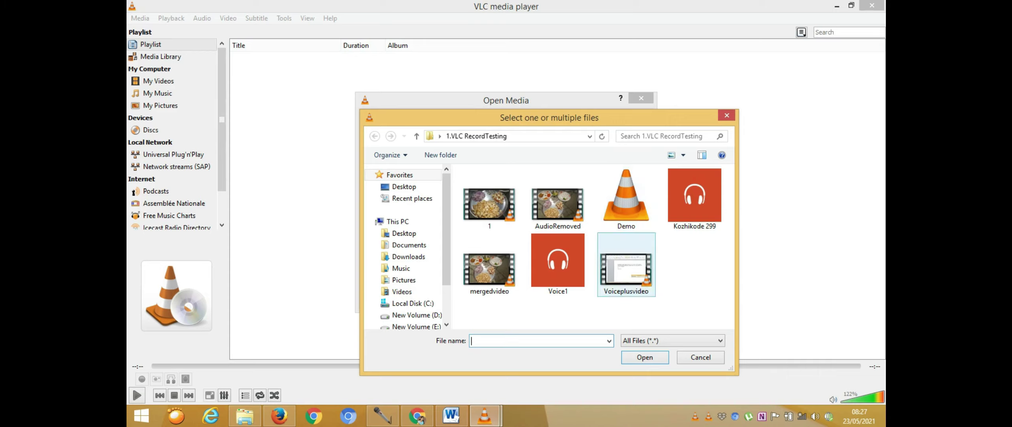
left_click(626, 269)
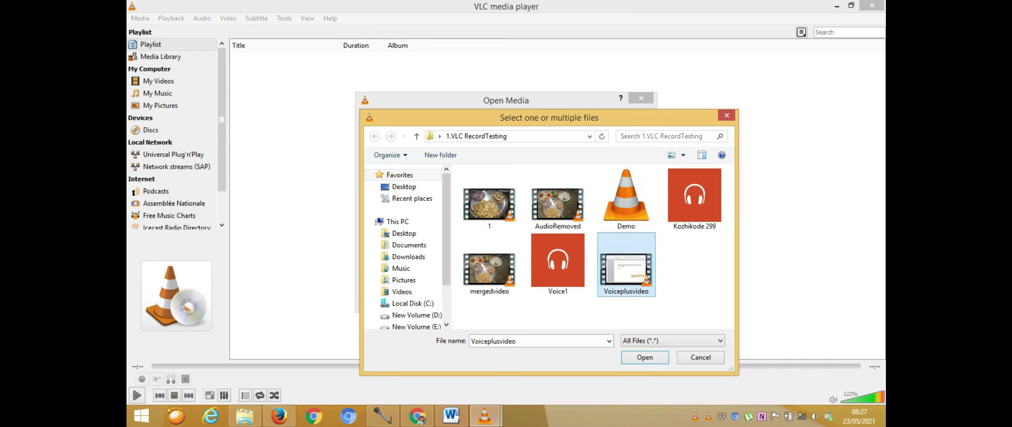
left_click(625, 357)
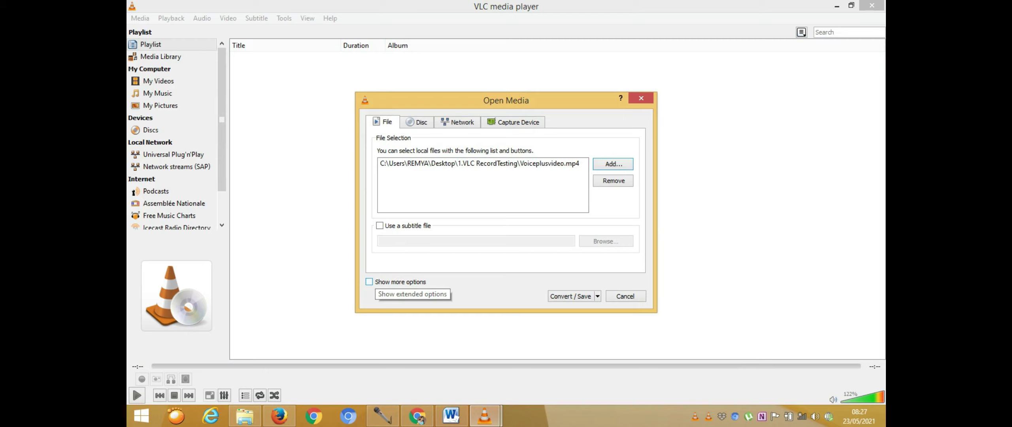
Step: Show the extended options for Voiceplusvideo and set its start time to 5 seconds
left_click(369, 282)
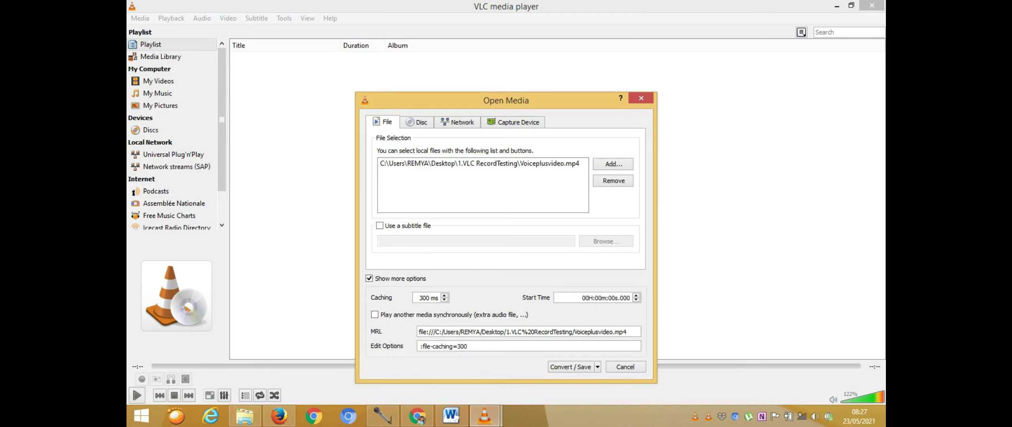
left_click_drag(506, 101, 496, 25)
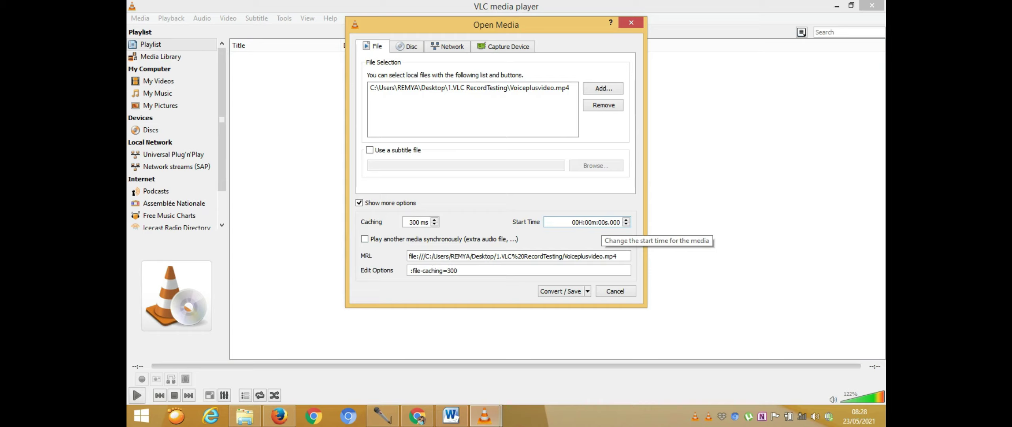
left_click(600, 222)
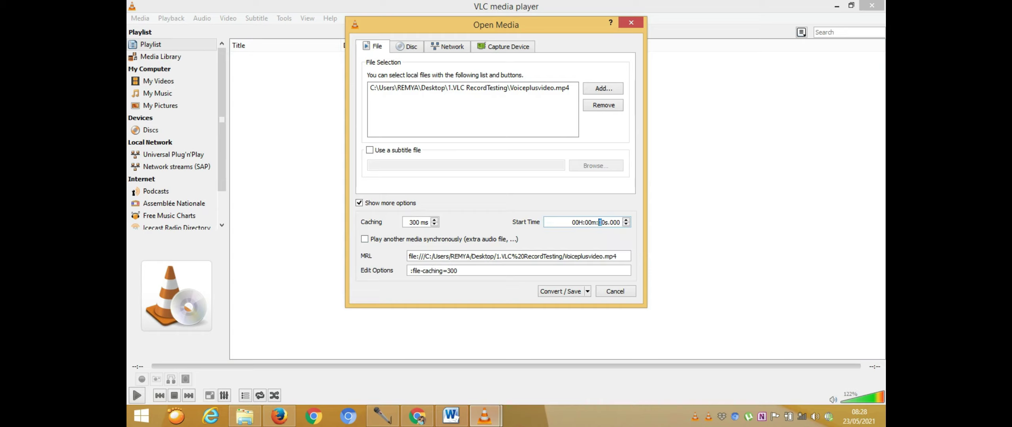
type("5")
key("Tab")
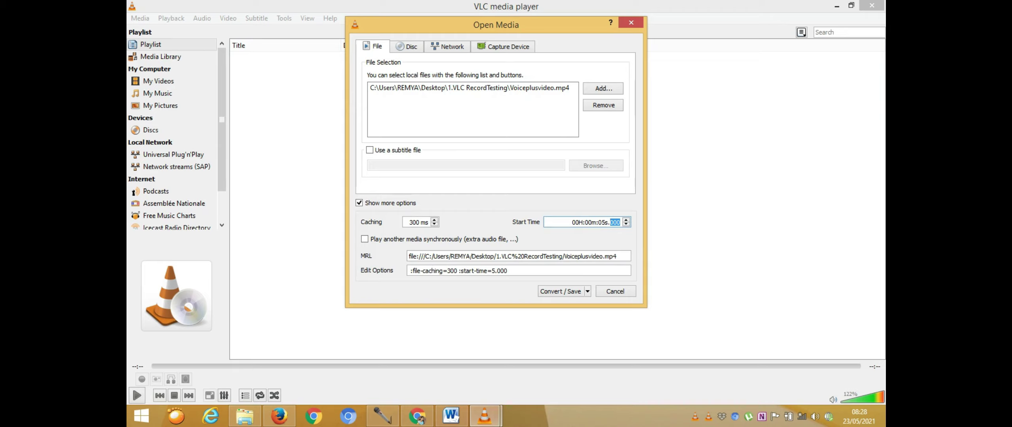
Step: Enable synchronous playback of another media and select Voice1 from the 1.VLC RecordTesting folder as the extra audio file
left_click(365, 239)
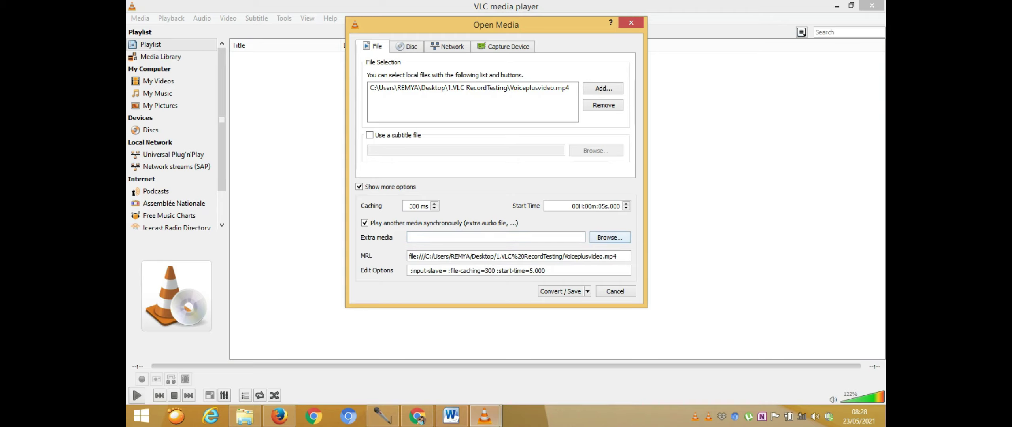
left_click(610, 237)
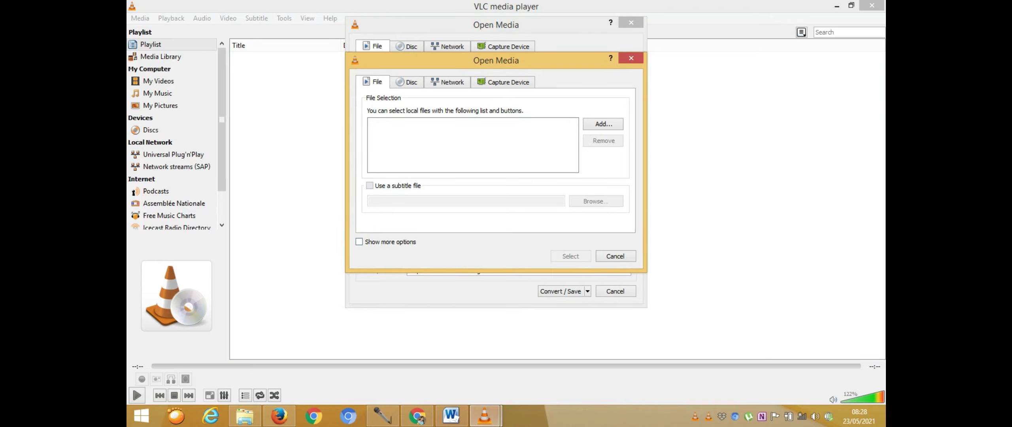
left_click(604, 124)
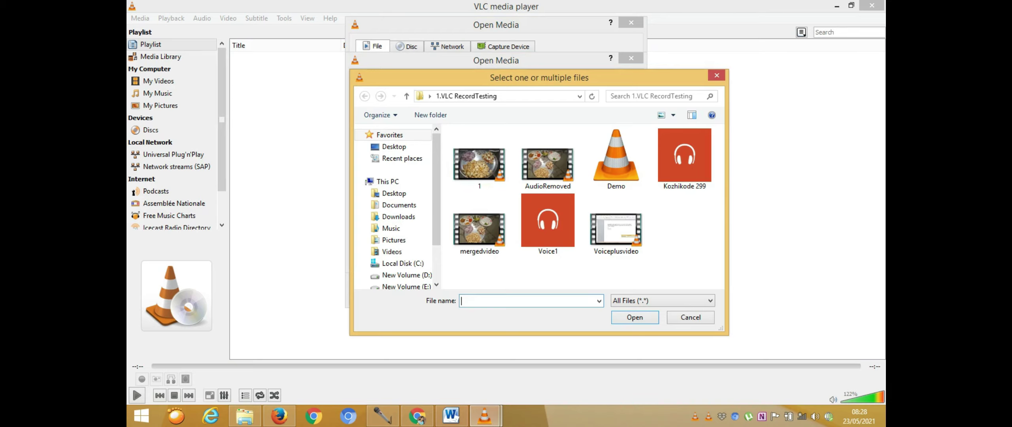
left_click(548, 225)
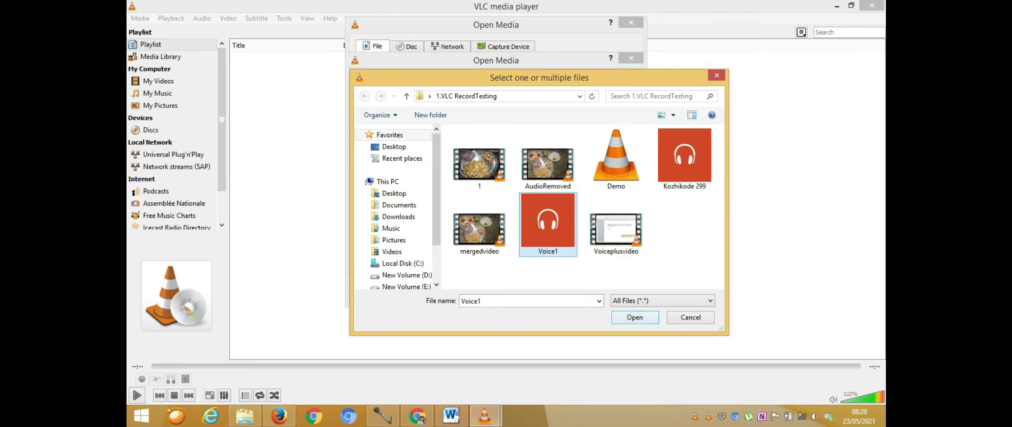
key("Return")
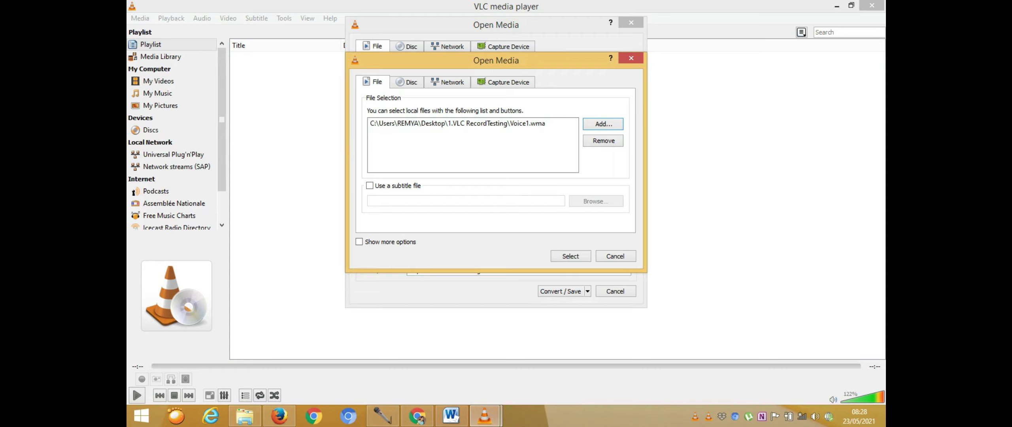
left_click(360, 241)
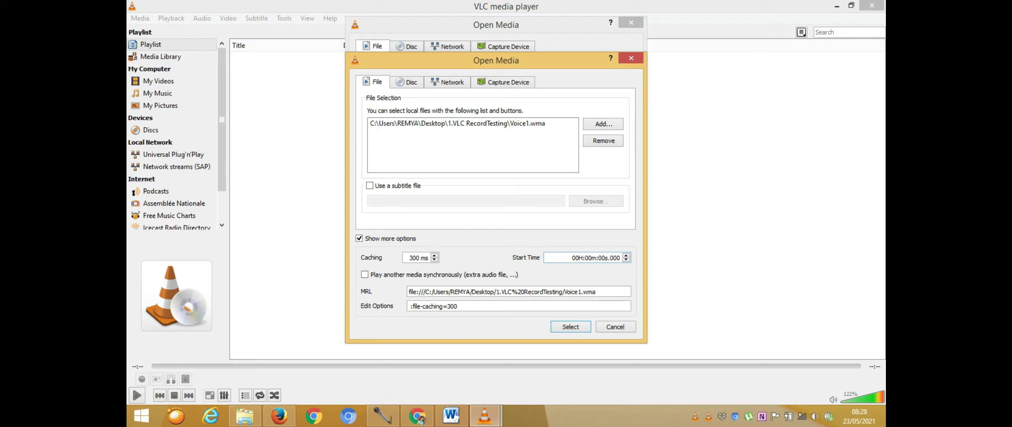
left_click_drag(601, 258, 604, 258)
type("20RecordTesting/Voice1.wma")
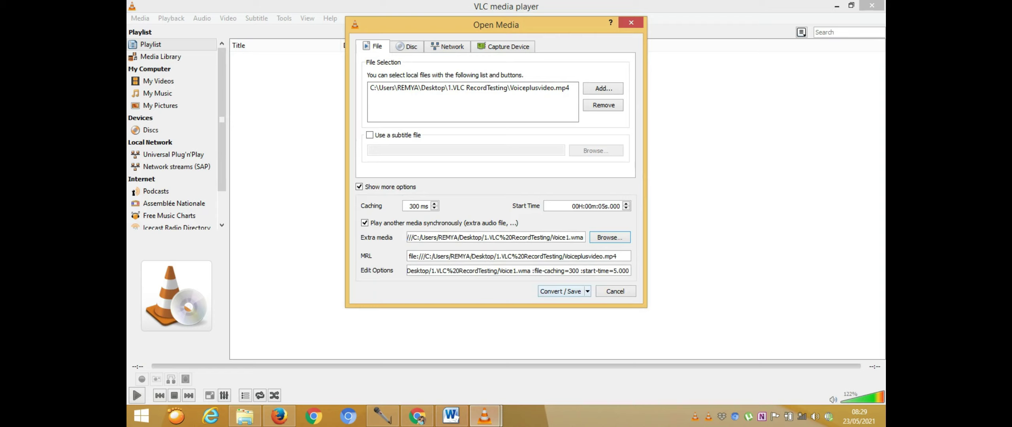
Step: Convert the video with its extra audio to an MP4 named MegedVLC in the 1.VLC RecordTesting folder on the Desktop
left_click(588, 291)
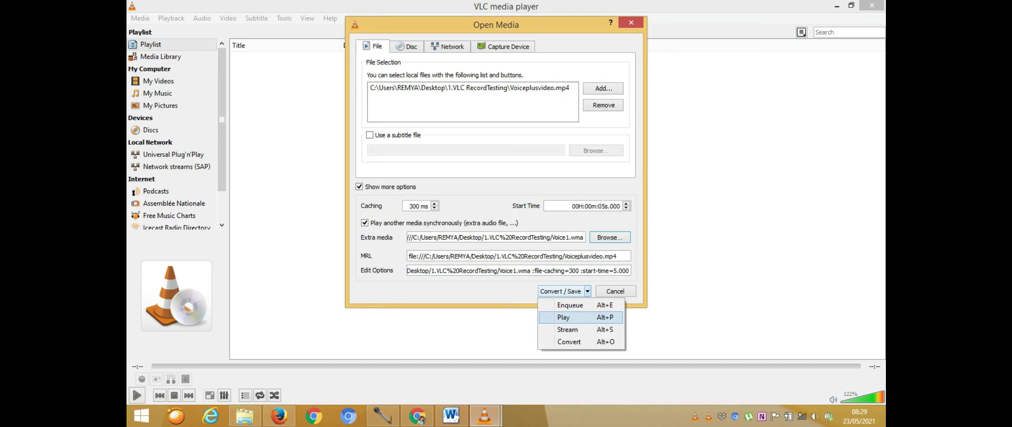
key("Return")
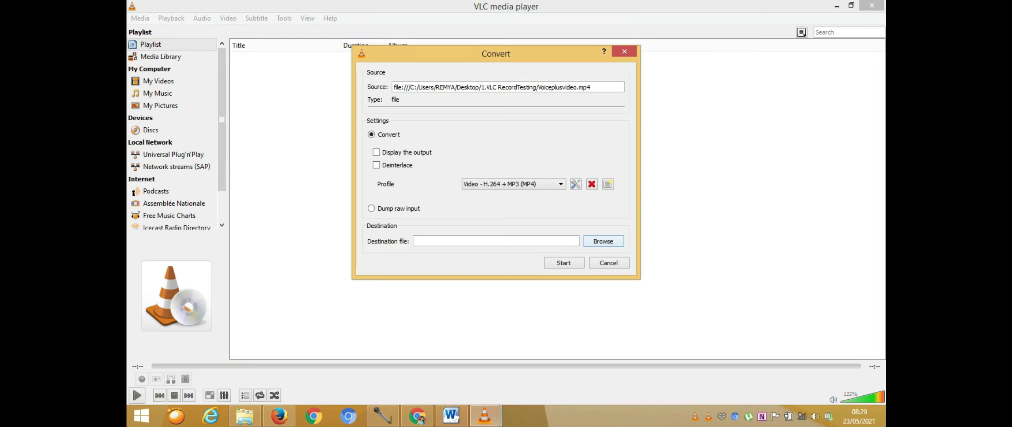
key("Return")
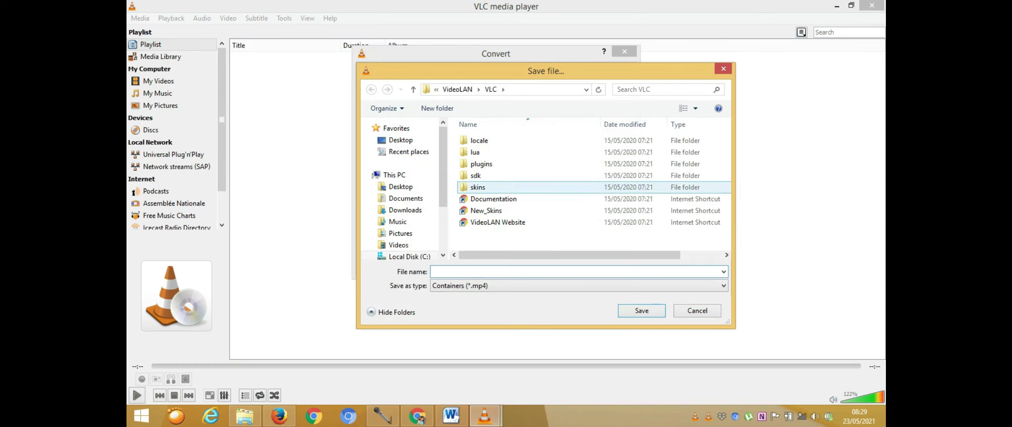
left_click(401, 186)
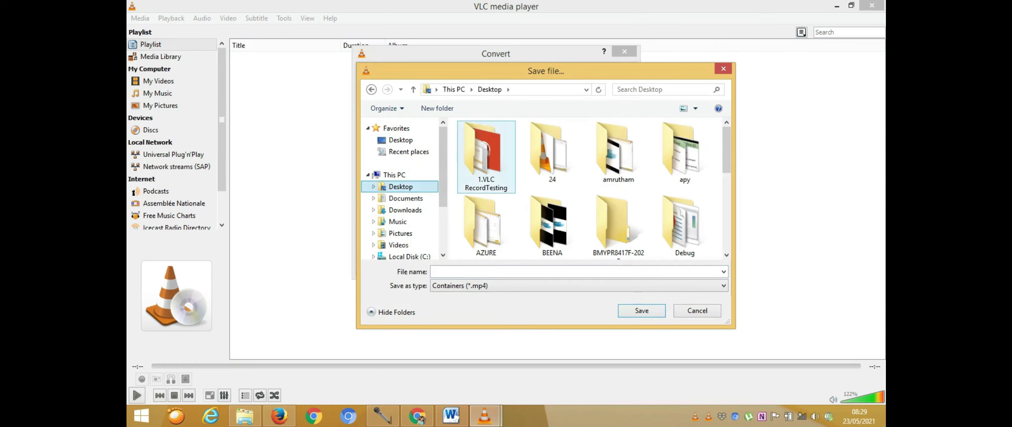
double_click(486, 154)
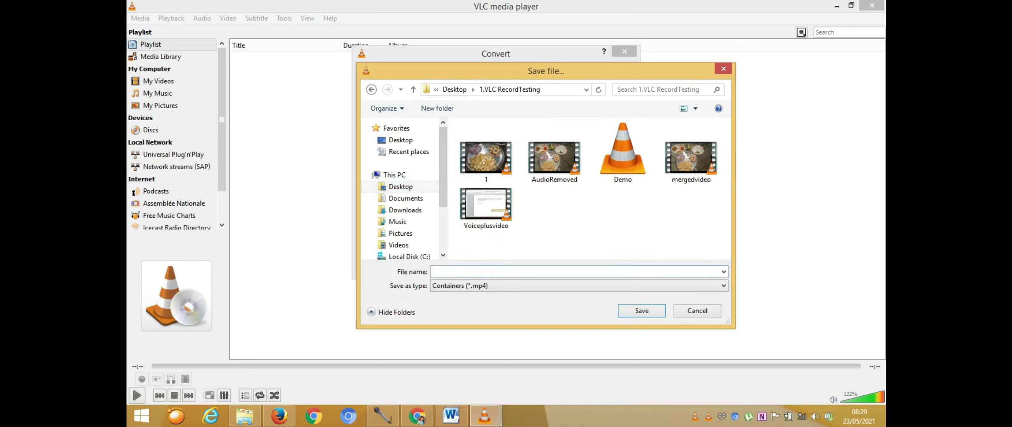
type("Me")
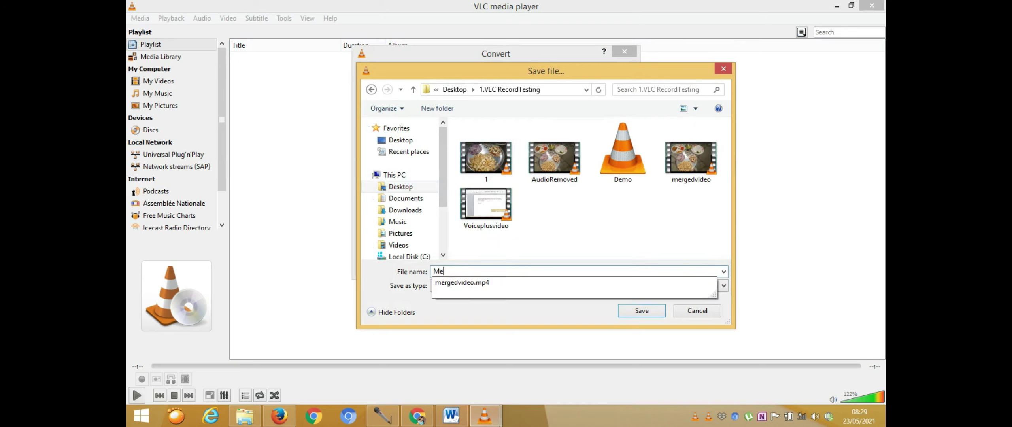
type("gedVLC")
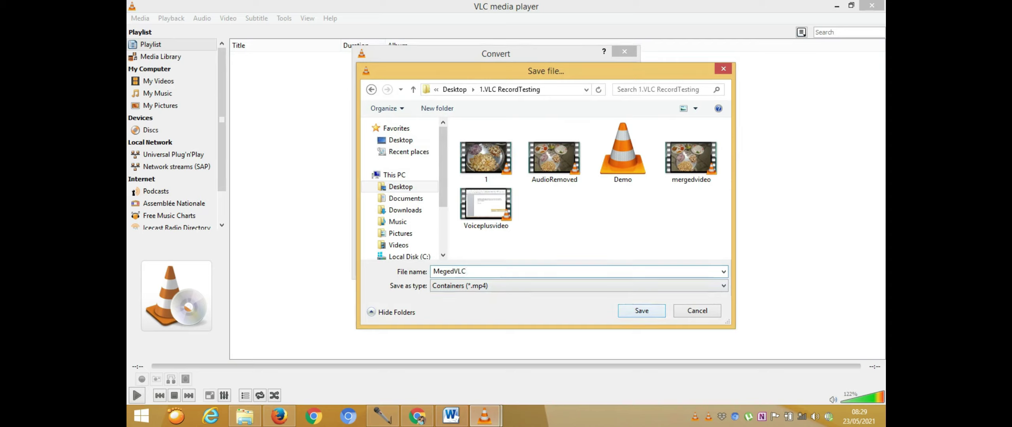
key("Return")
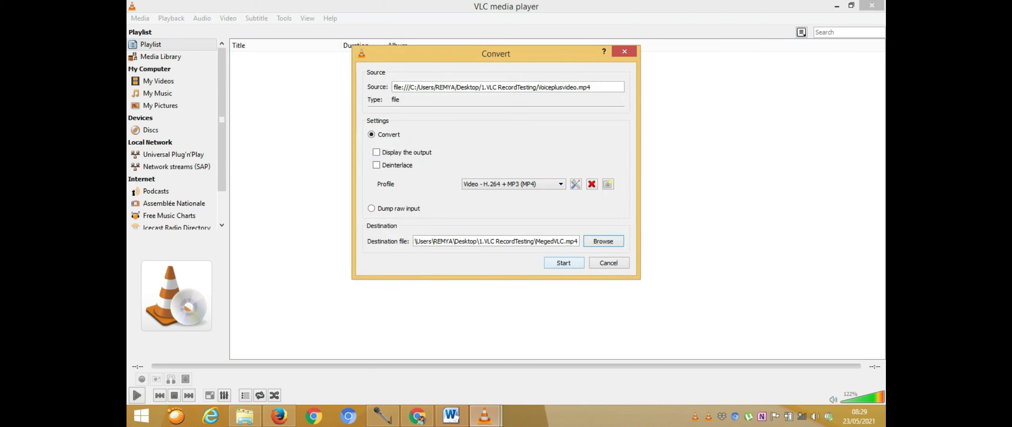
key("Return")
Step: Search the computer for SOUNDREC and highlight SoundRecorder.exe among the programs
key("alt+Tab")
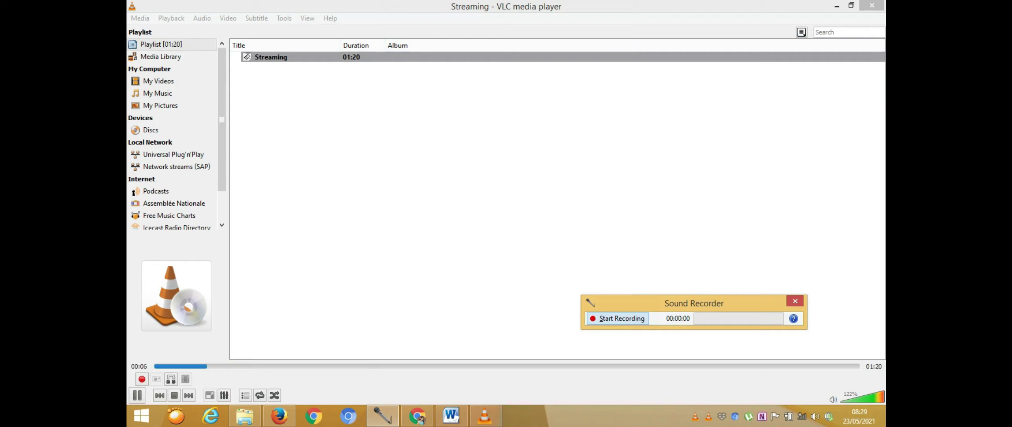
key("alt+Tab")
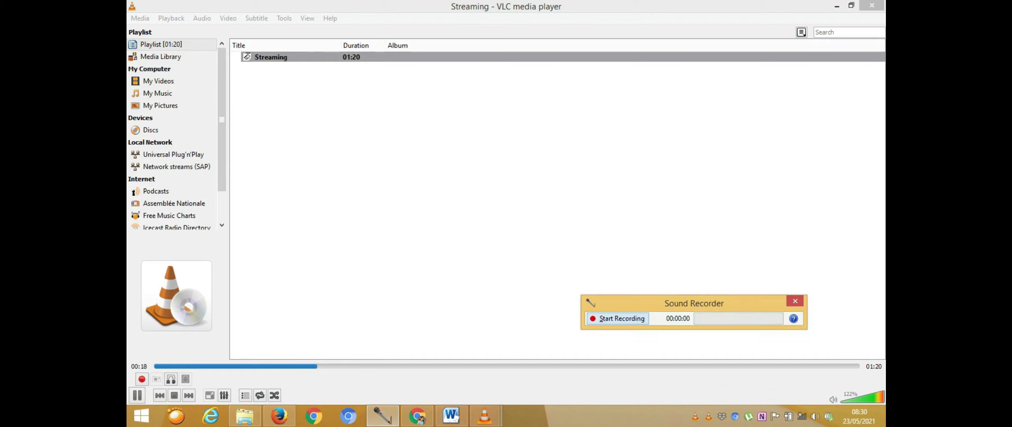
key("super")
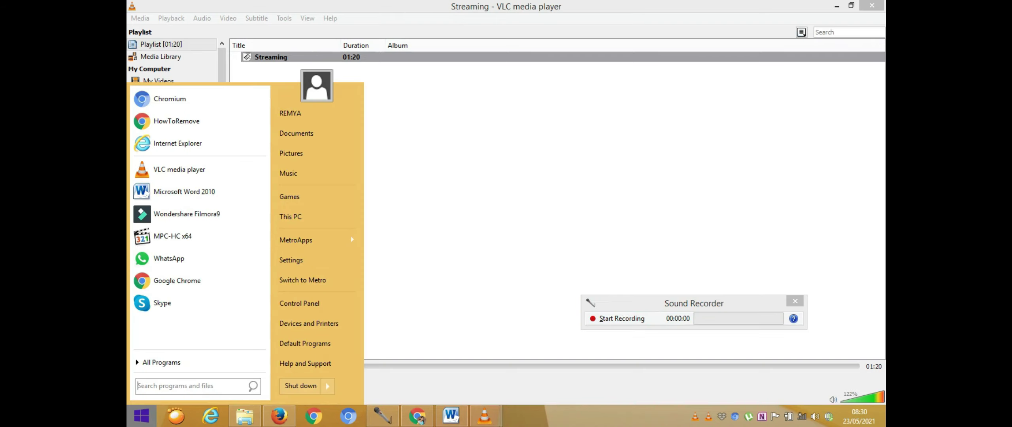
type("SO")
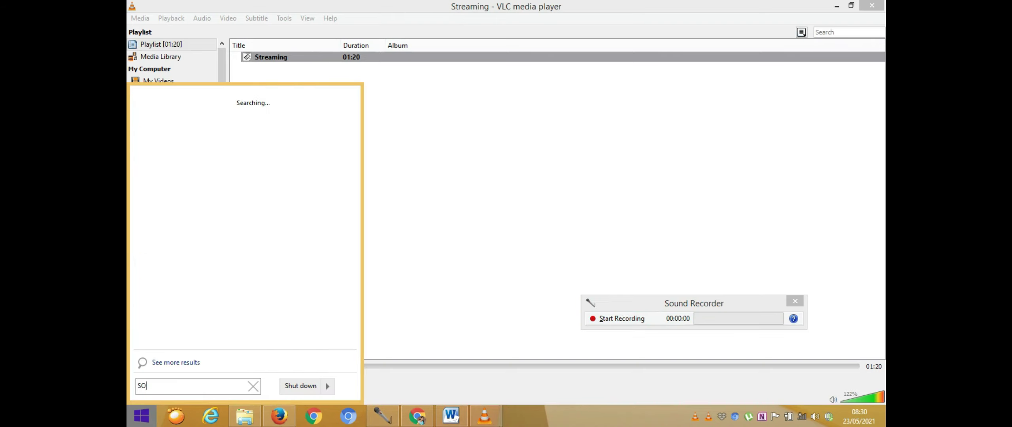
type("UNDREC")
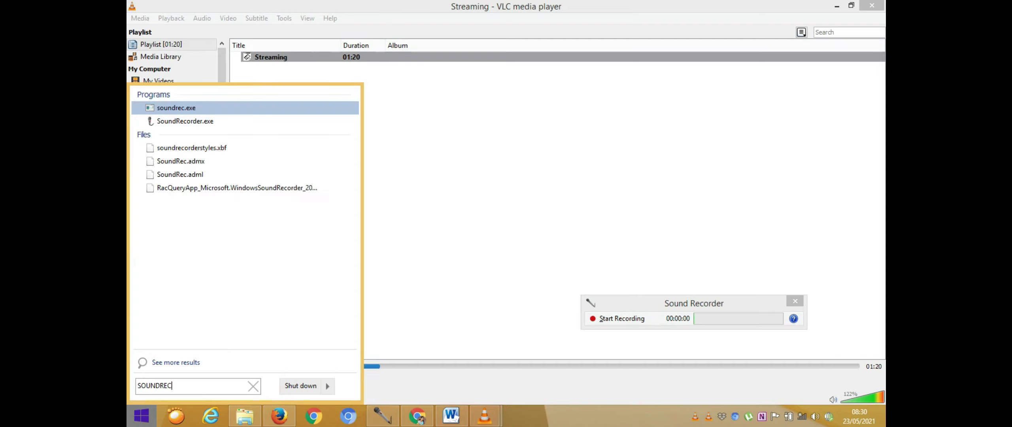
key("Down")
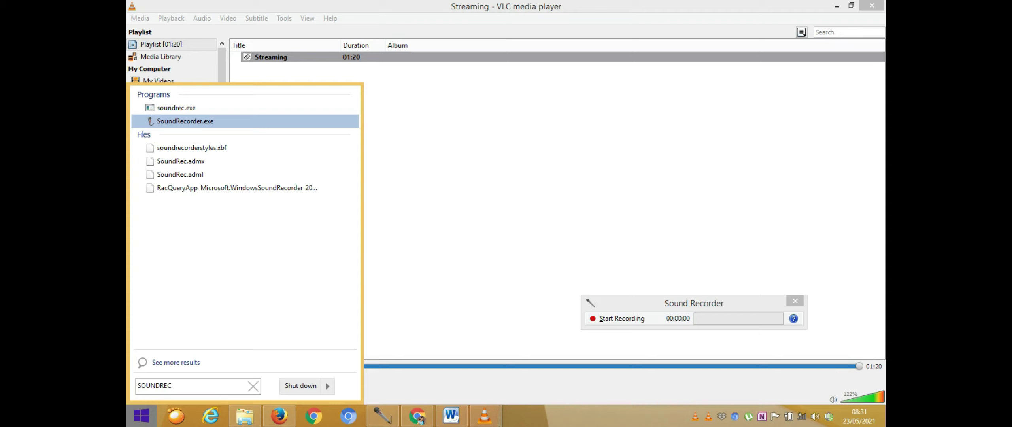
Step: Return to the 1.VLC RecordTesting folder and play the merged video MegedVLC
left_click(485, 415)
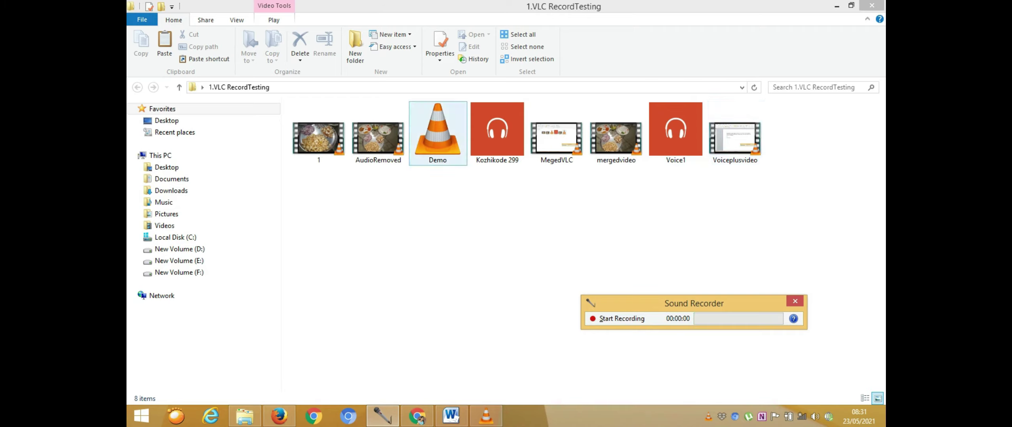
left_click(557, 135)
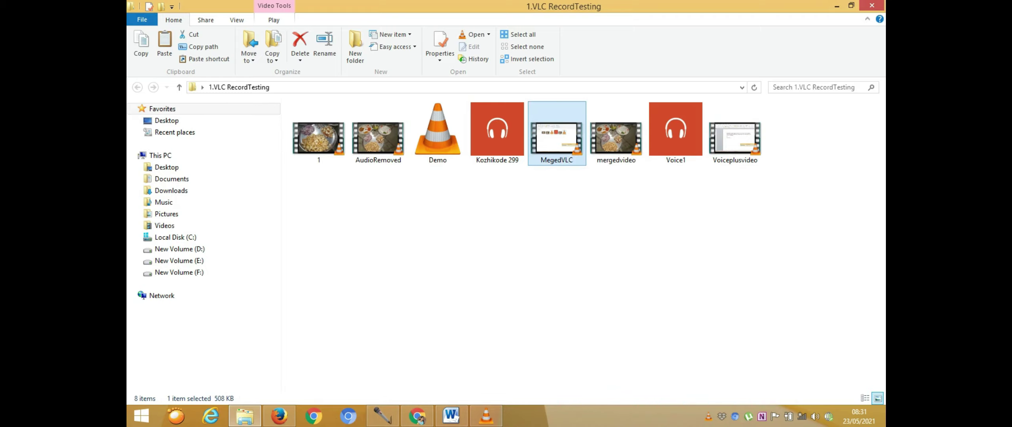
key("Return")
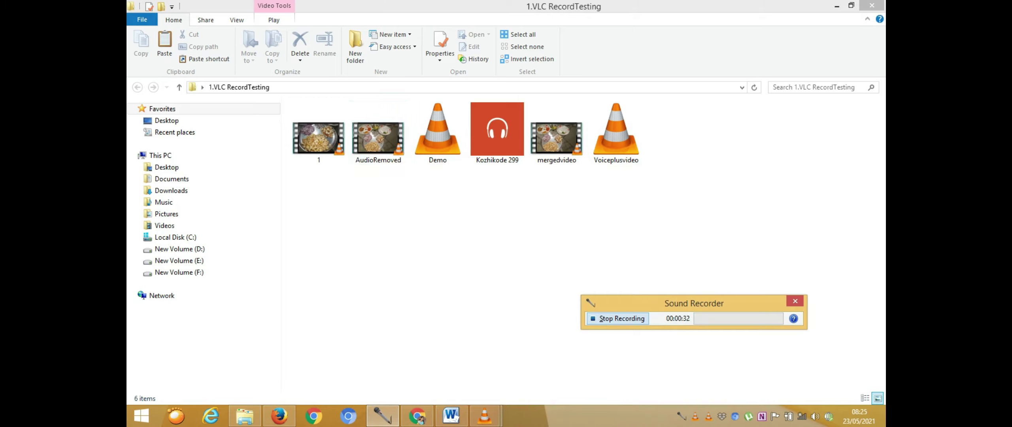
Step: Switch to the open Word document and replace its last line with the text Malabar diary
left_click(451, 415)
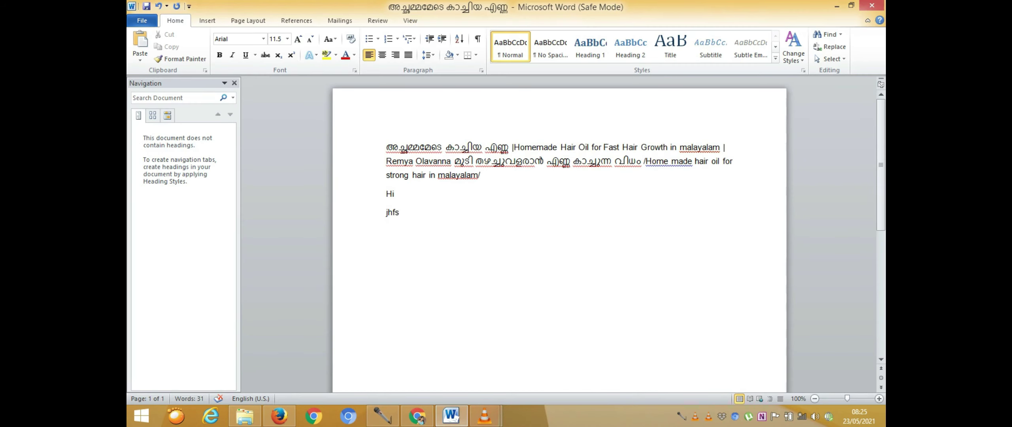
key("BackSpace")
key("BackSpace")
key("BackSpace")
key("BackSpace")
type("Malabar diary")
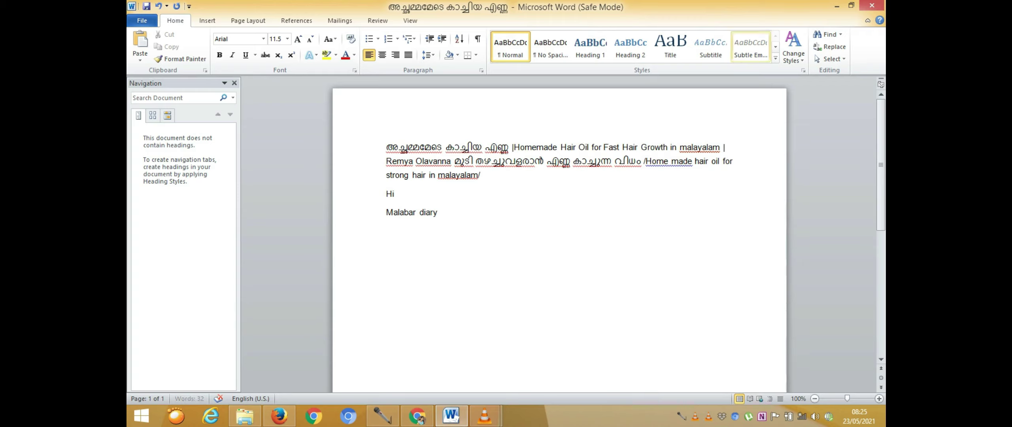
Step: Stop the voice recording in Sound Recorder and pause the desktop capture running in the second VLC streaming window
key("alt+Tab")
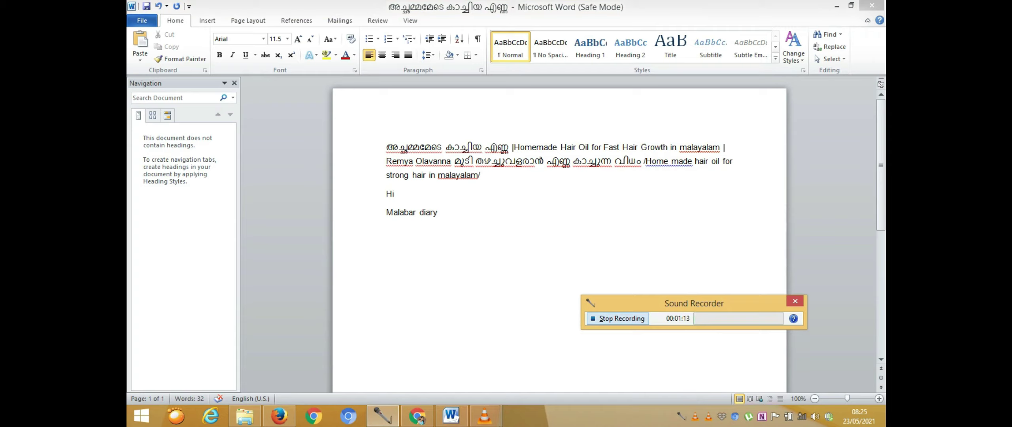
left_click(617, 318)
mouse_move(485, 416)
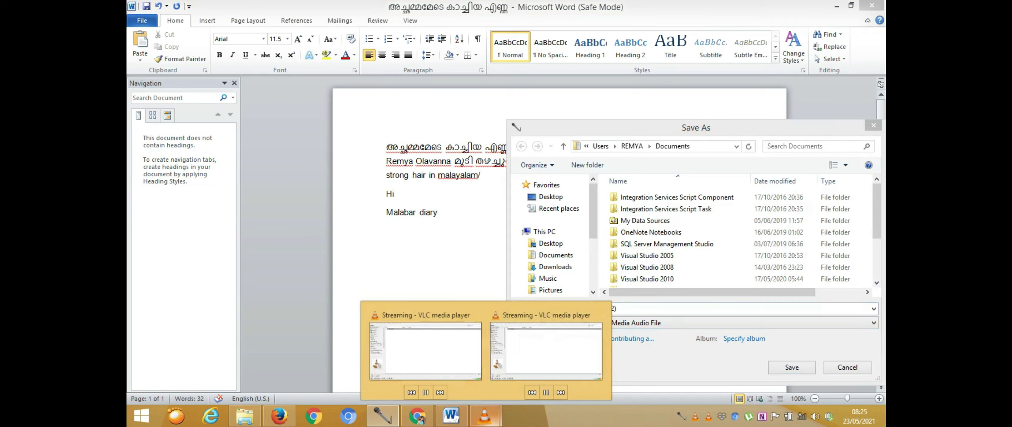
left_click(546, 351)
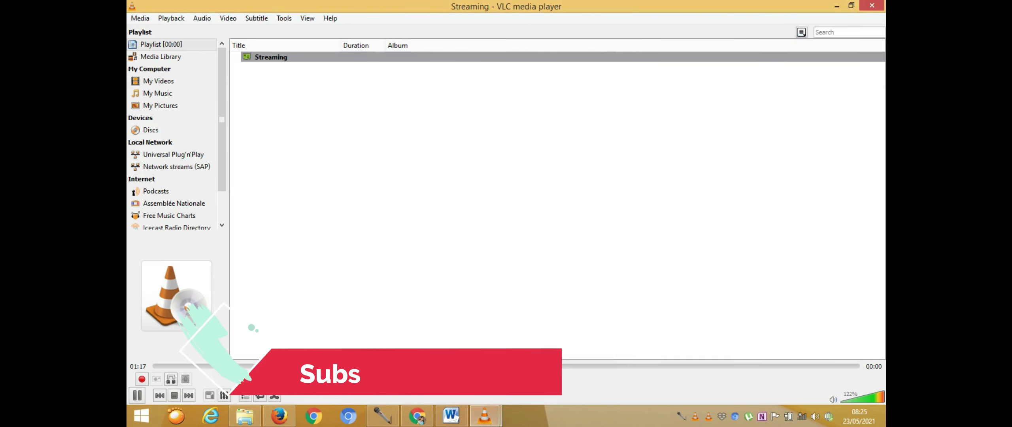
left_click(546, 393)
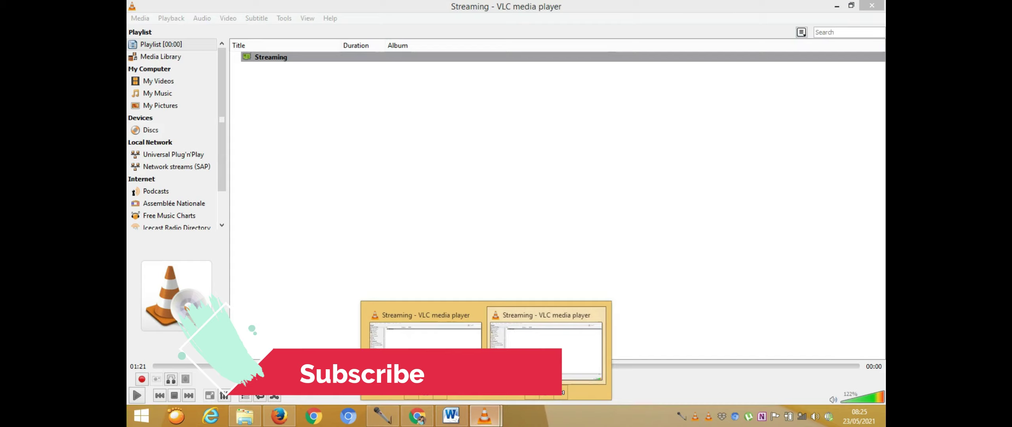